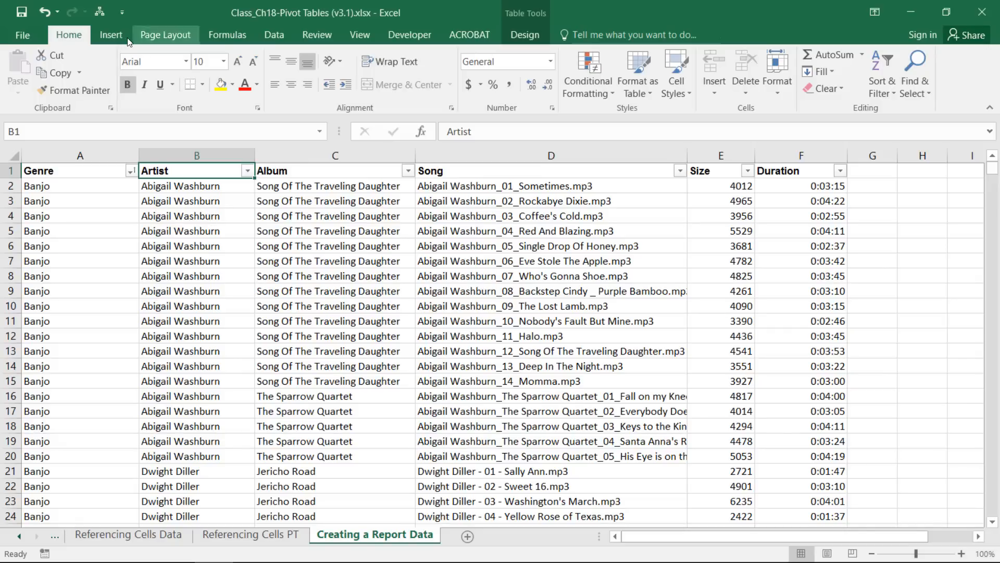
Insert a PivotTable from the song table on a new sheet.
left_click(111, 34)
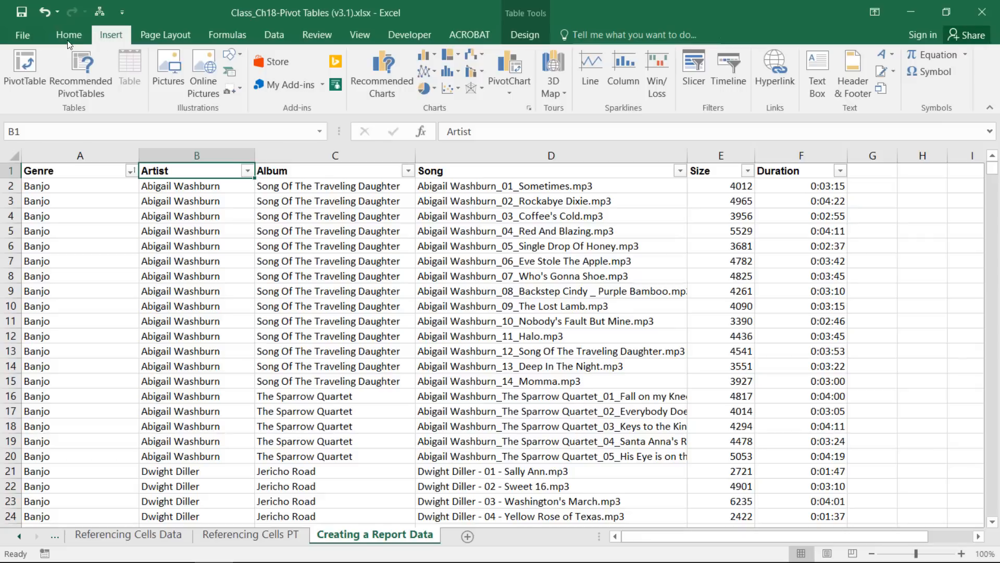
left_click(35, 64)
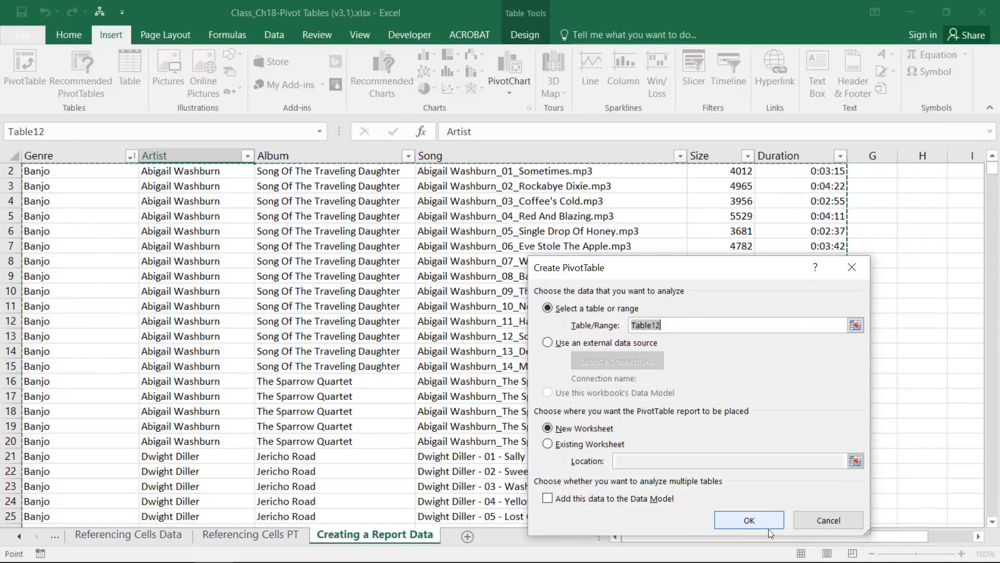
left_click(749, 520)
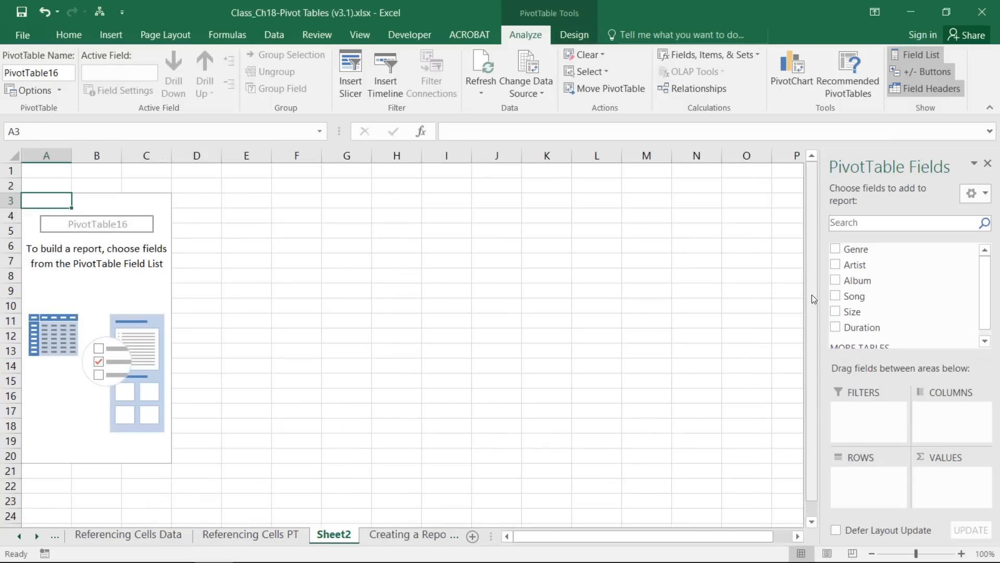
Add Genre, Artist and Album as rows and Song, Size and Duration as values.
left_click(836, 249)
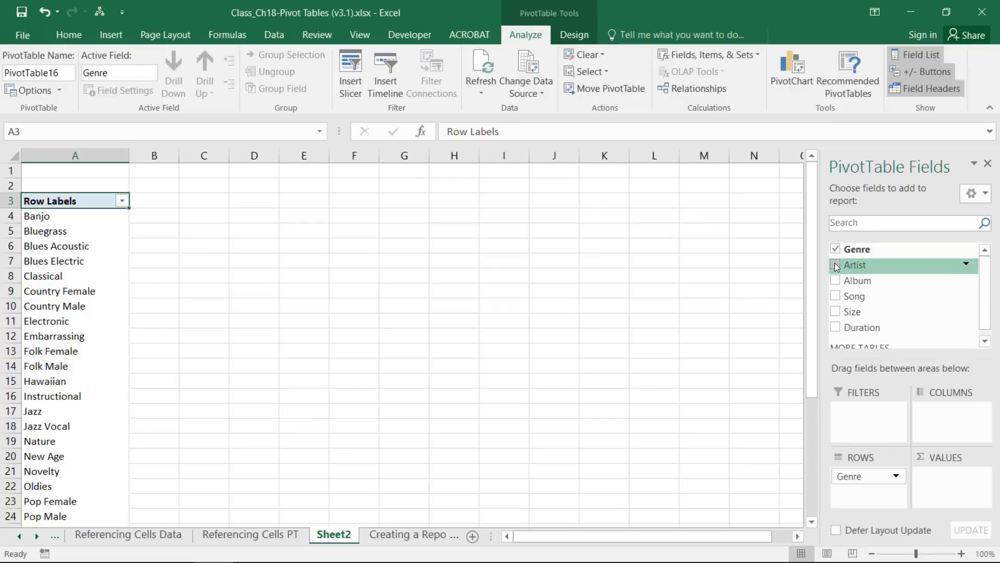
left_click(835, 264)
left_click(834, 279)
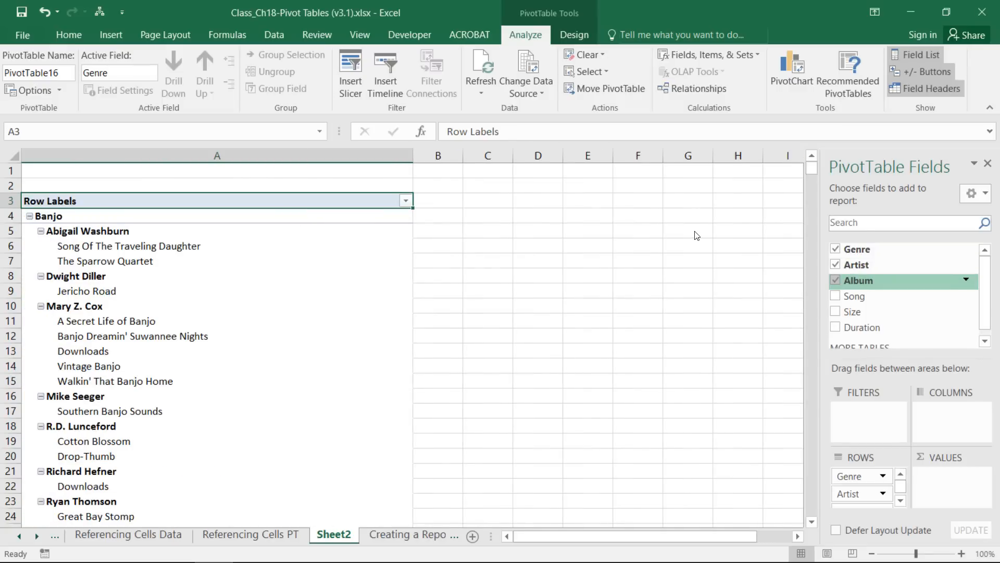
left_click_drag(850, 296, 952, 482)
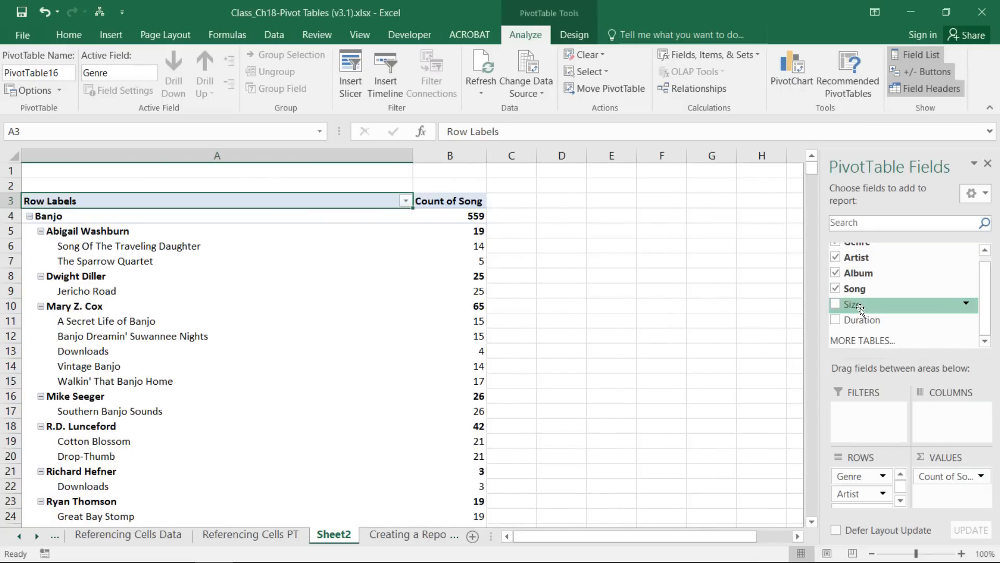
left_click_drag(852, 304, 943, 492)
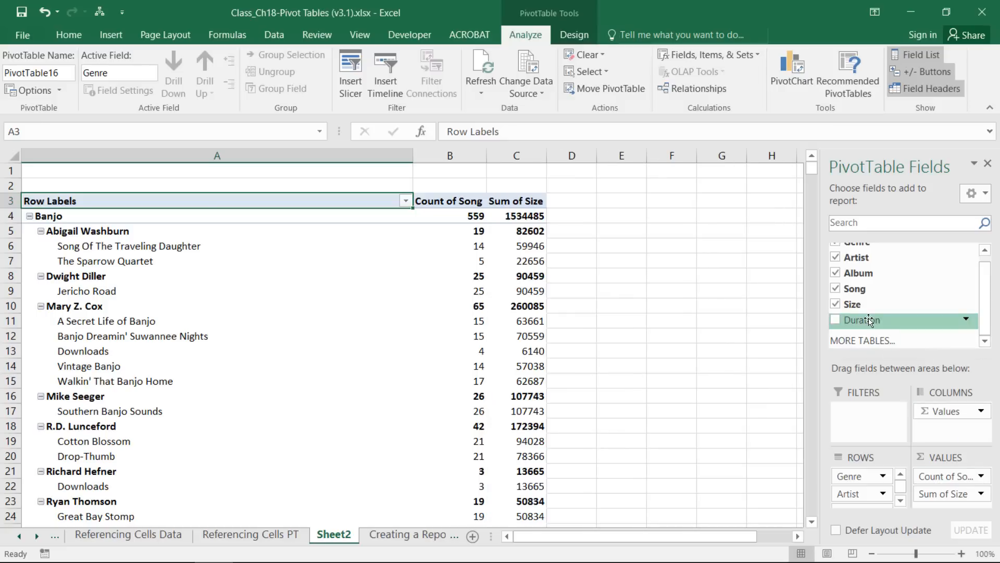
left_click_drag(869, 319, 949, 488)
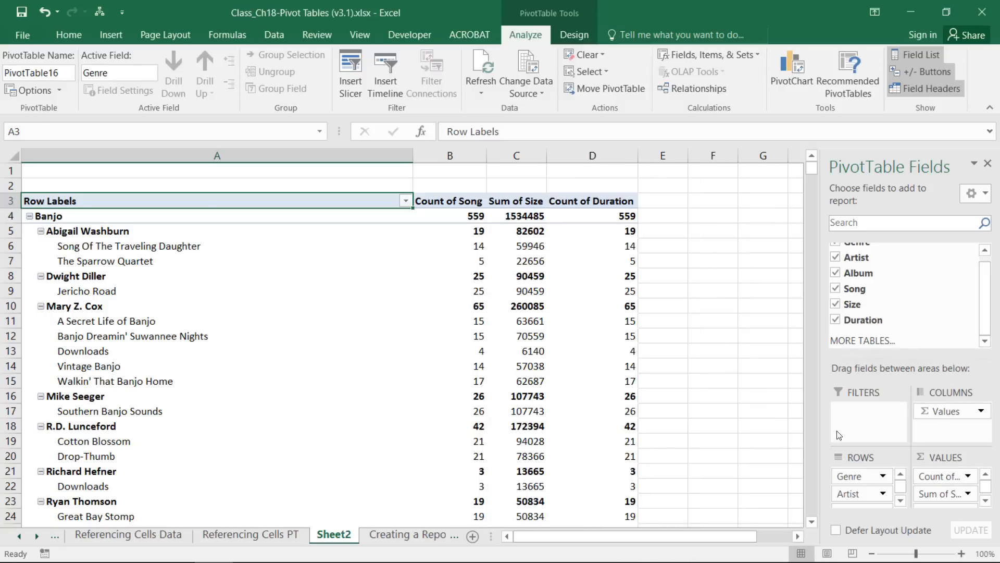
mouse_move(460, 294)
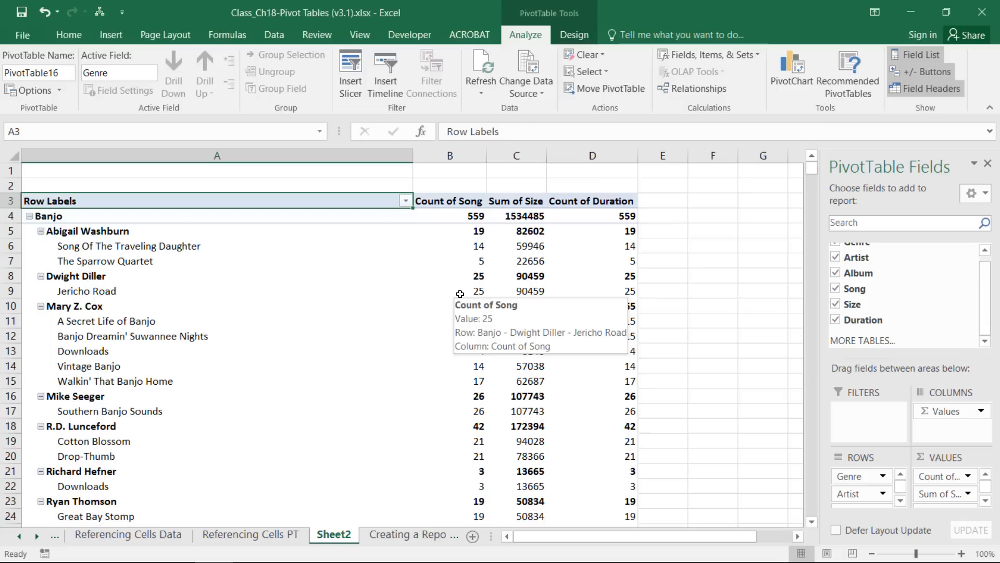
Rename the Row Labels header to 'a' and Count of Song to 'No. Songs'.
type("a")
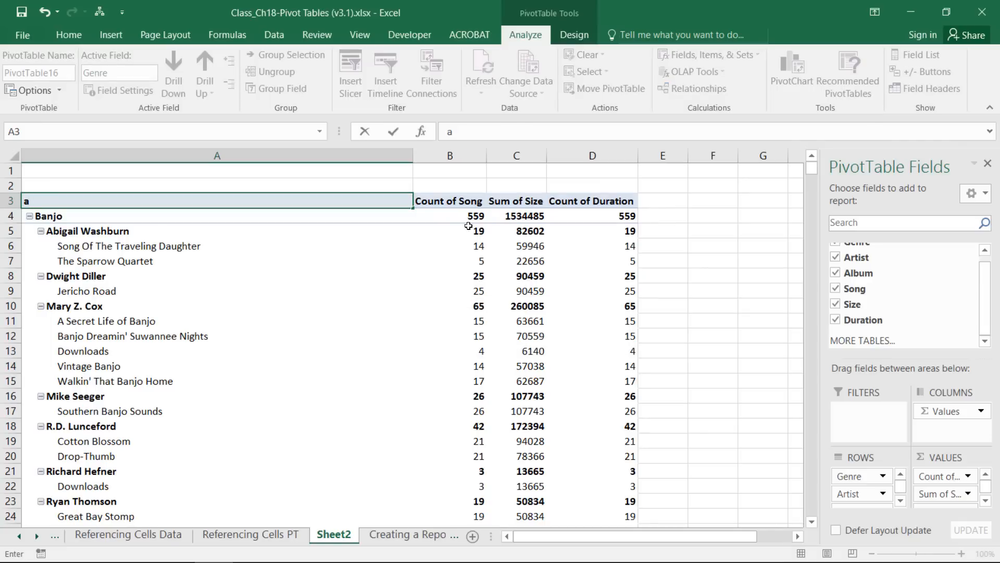
left_click(457, 205)
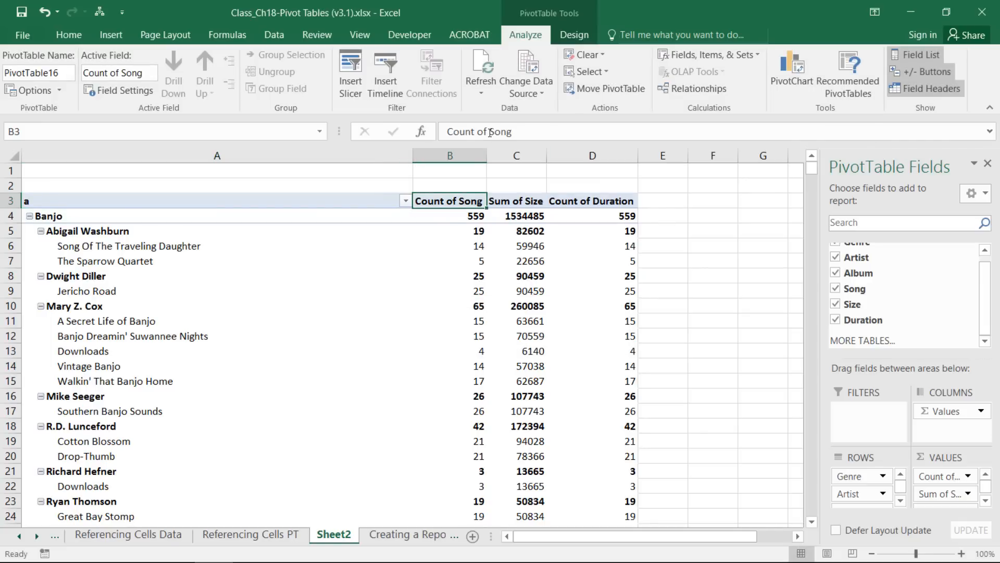
left_click_drag(490, 132, 346, 108)
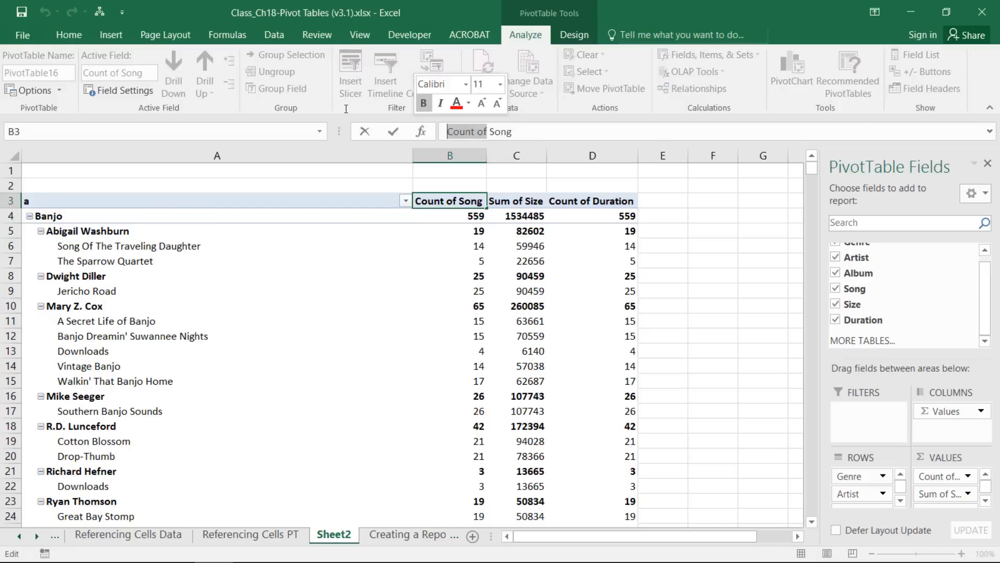
type("No.")
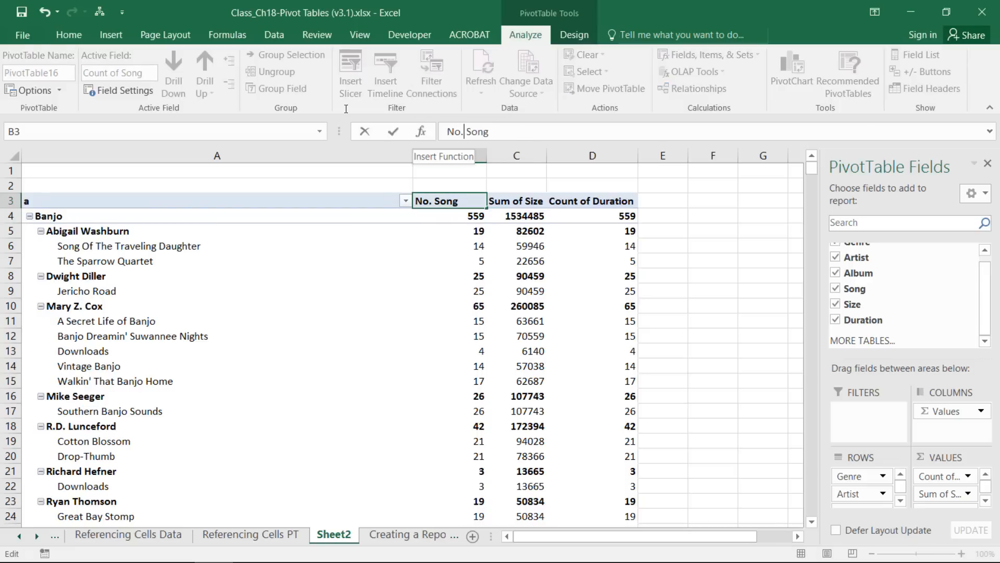
key("End")
type("s")
key("Return")
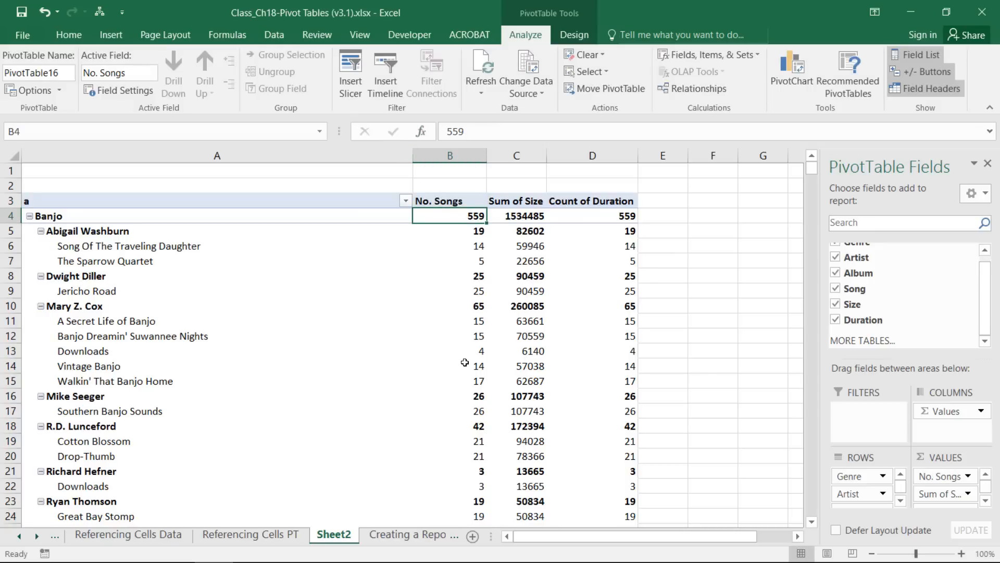
Rename the Sum of Size header to 'File Size'.
left_click(516, 203)
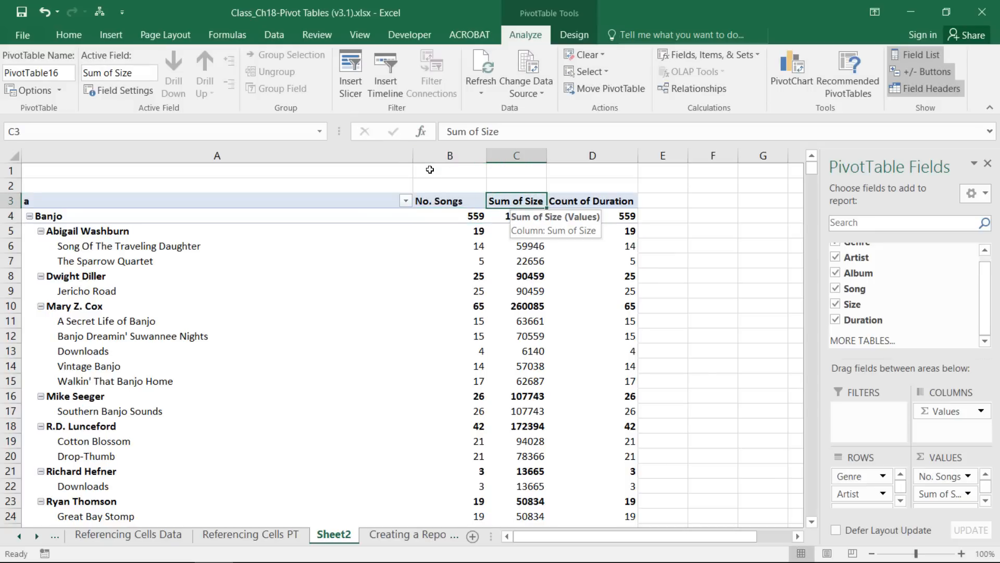
left_click_drag(480, 132, 446, 134)
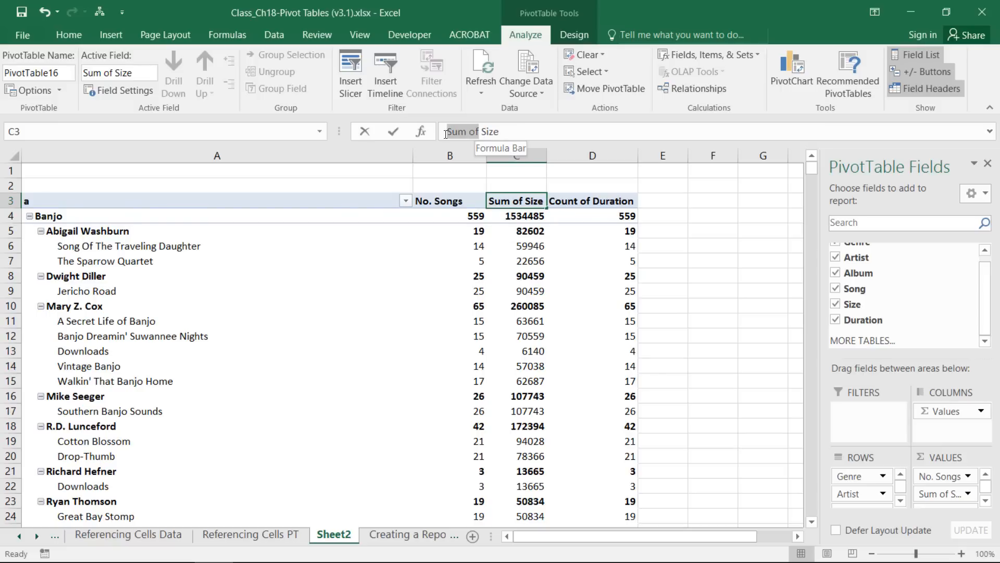
type("Fi")
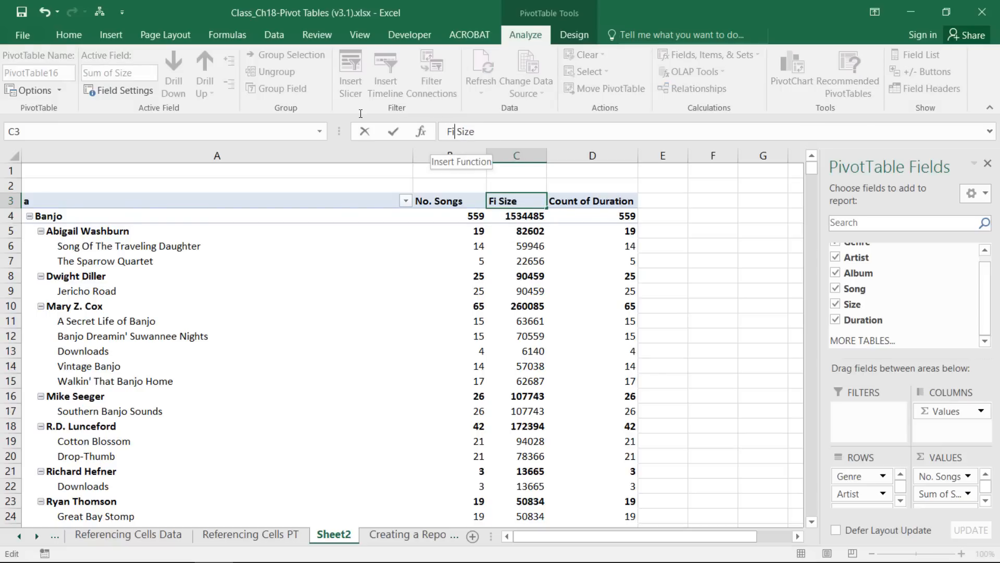
type("le")
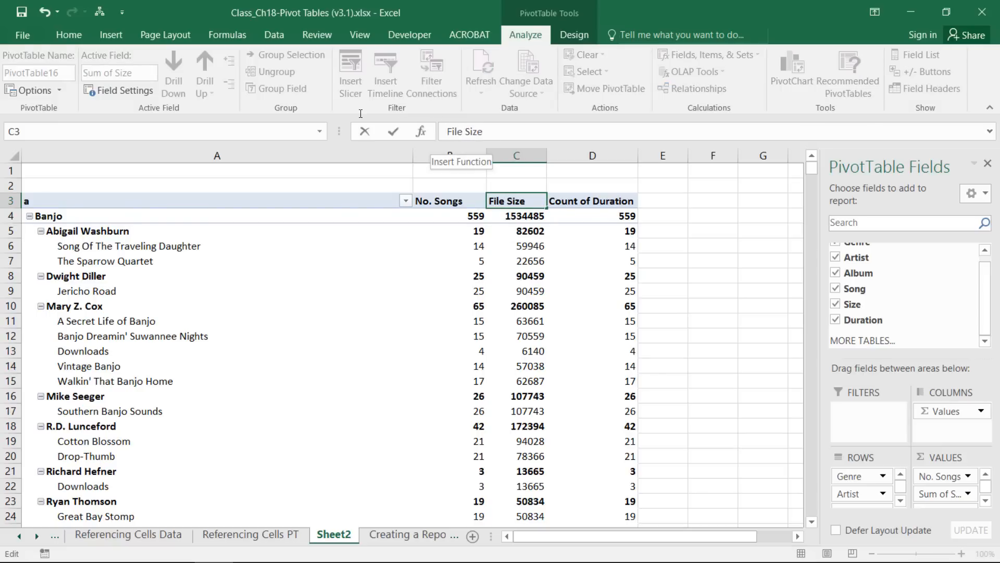
left_click(524, 248)
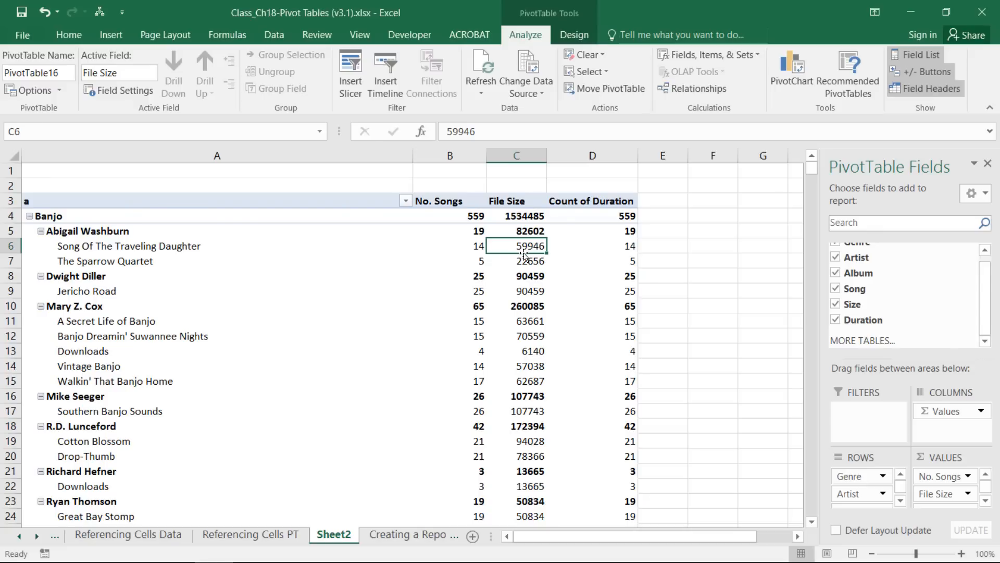
mouse_move(524, 248)
Apply the custom number format #,###, "Mb" to the File Size values.
right_click(524, 248)
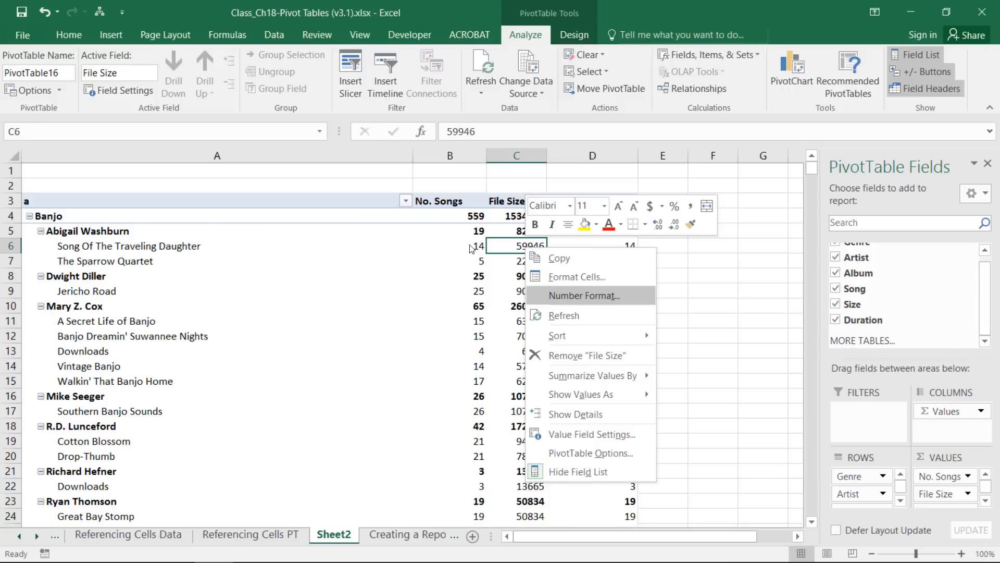
left_click(566, 295)
left_click(395, 285)
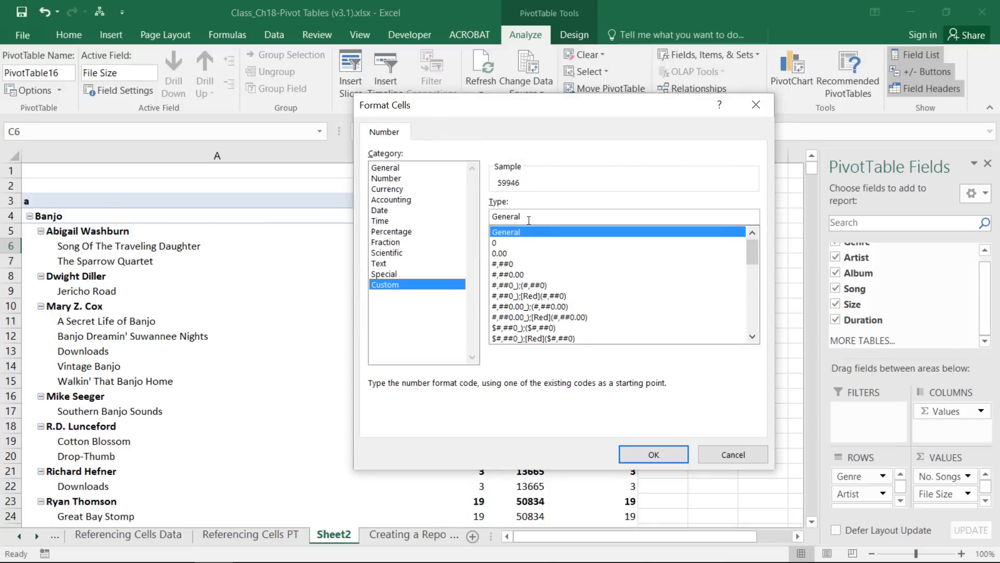
left_click_drag(440, 182, 390, 178)
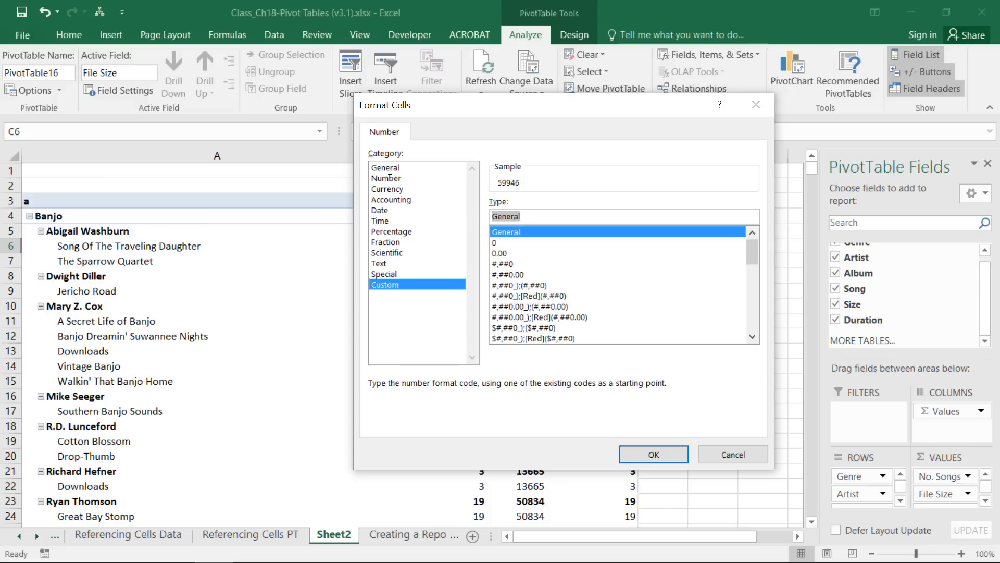
type("#")
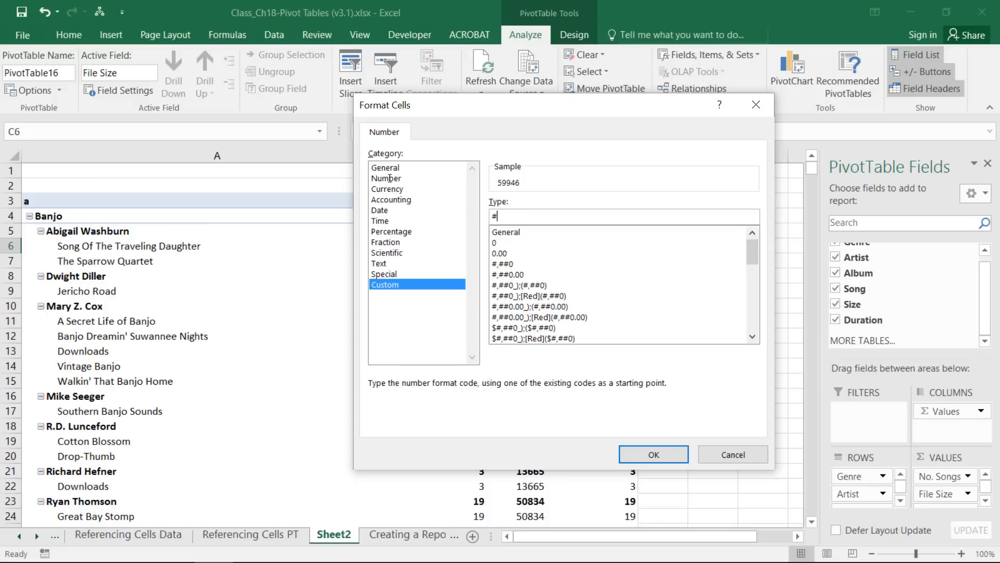
type(",###,")
type("\"Mb\"")
left_click(654, 455)
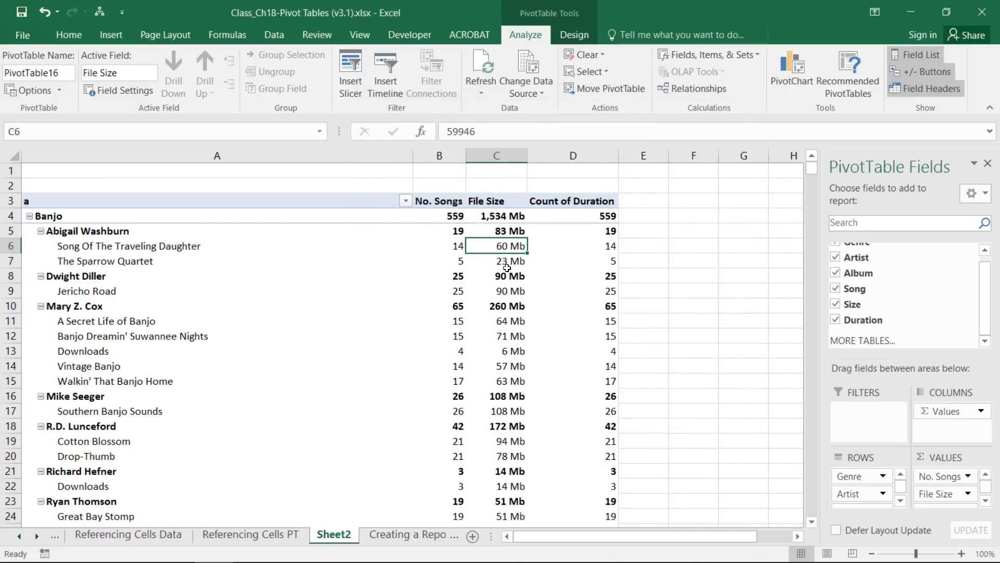
mouse_move(519, 329)
mouse_move(605, 248)
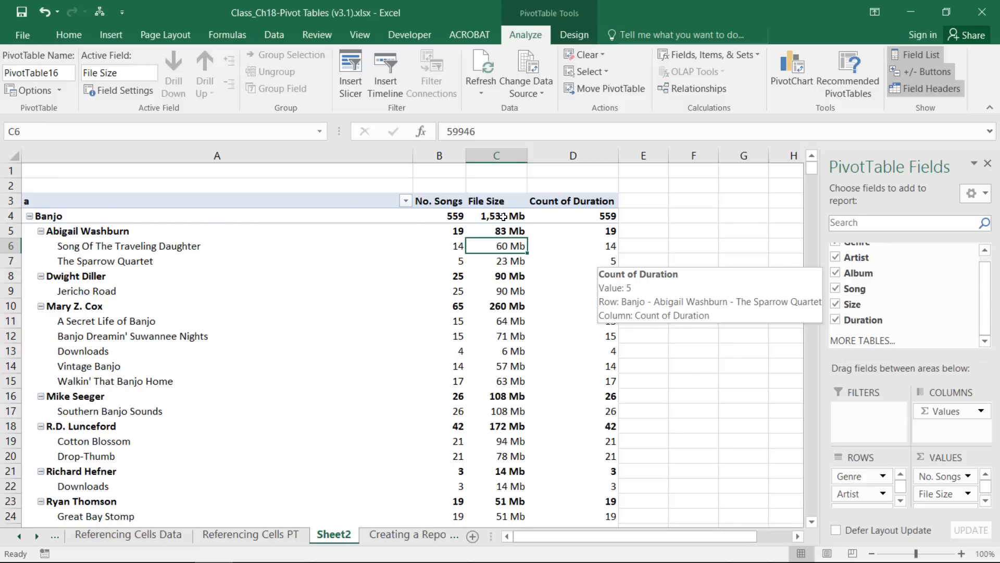
Summarize the Duration field as a Sum instead of a Count.
right_click(605, 260)
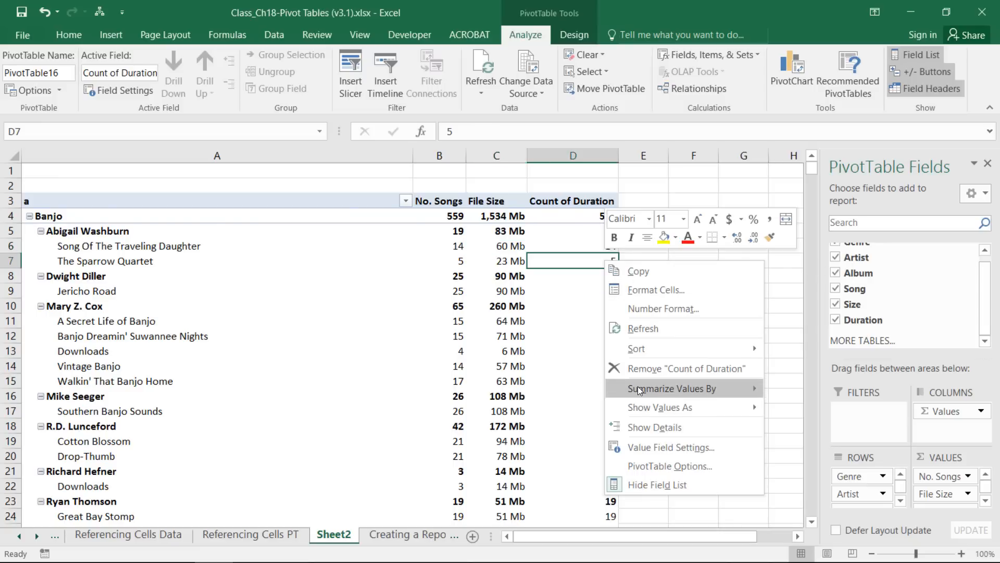
mouse_move(641, 386)
left_click(811, 386)
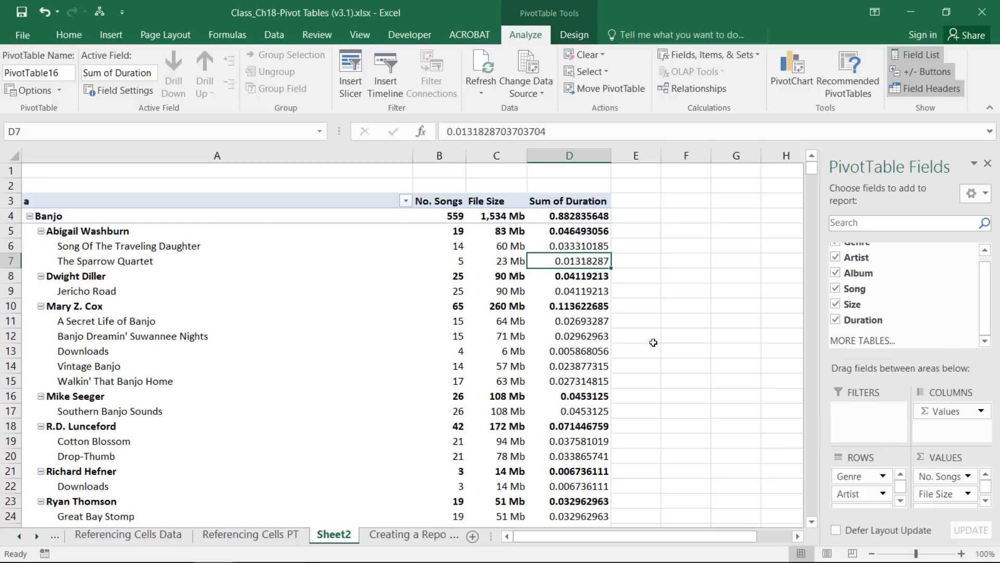
Format the Sum of Duration values with the custom format [h]:mm:ss.
right_click(573, 261)
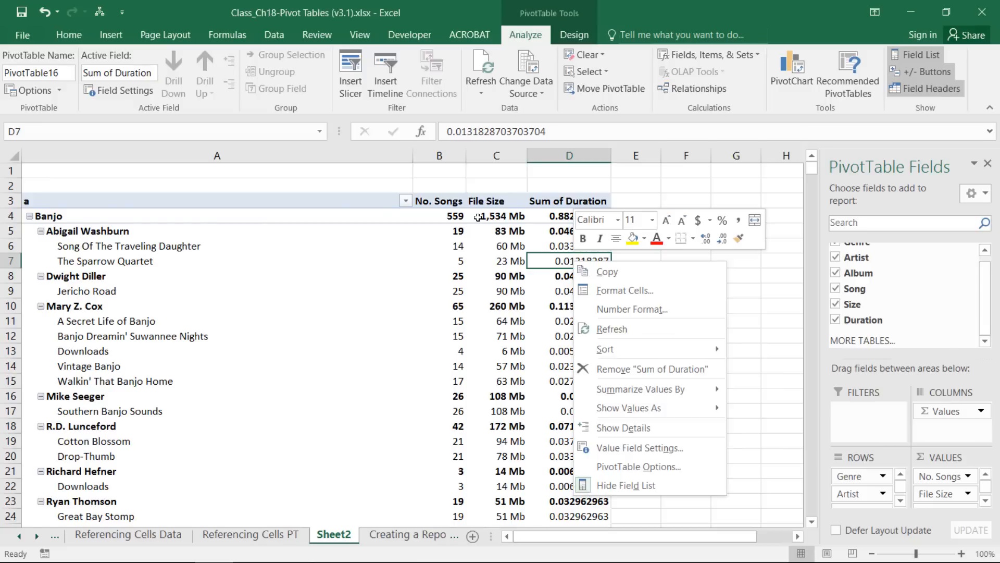
left_click(621, 309)
left_click(454, 299)
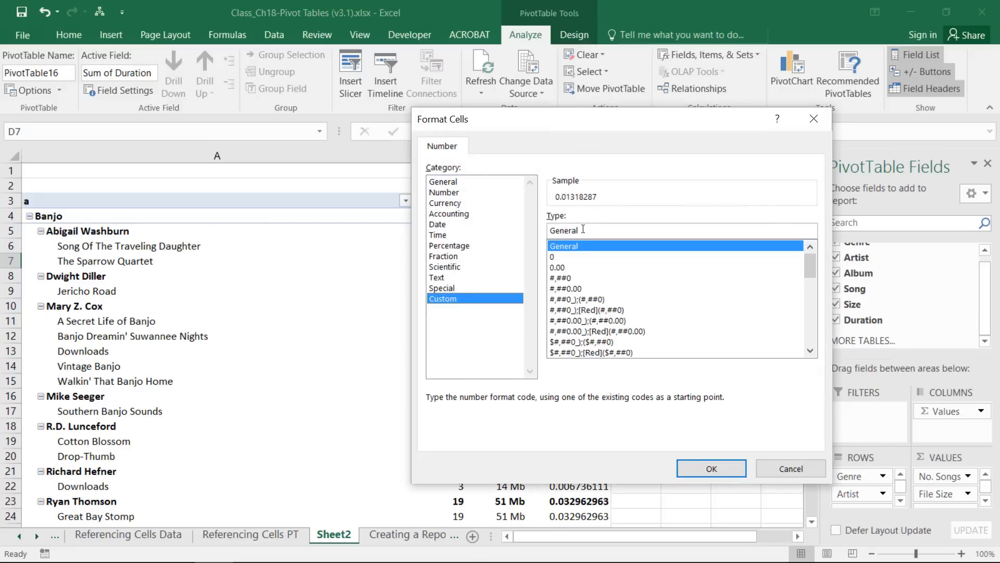
left_click_drag(576, 230, 549, 230)
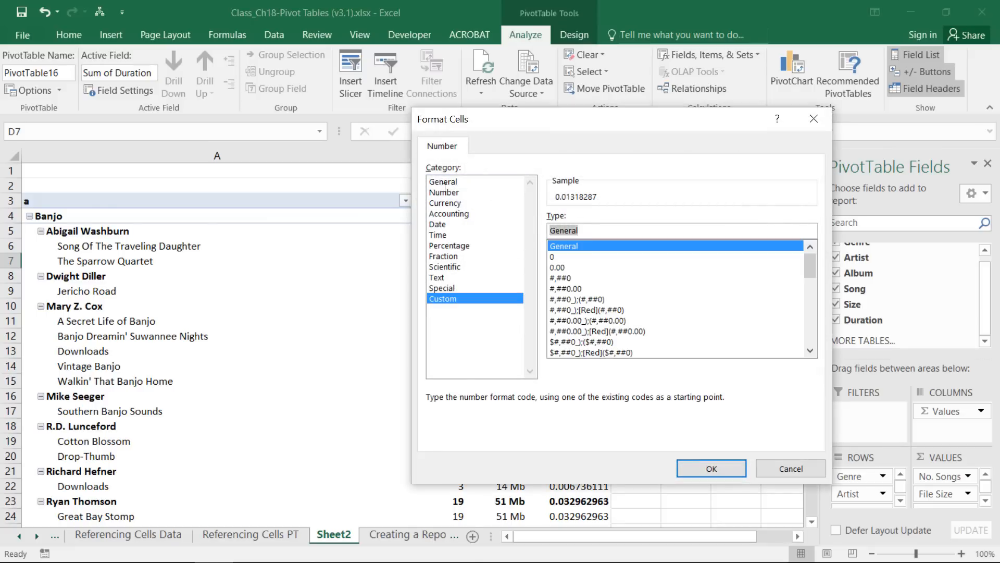
type("[h")
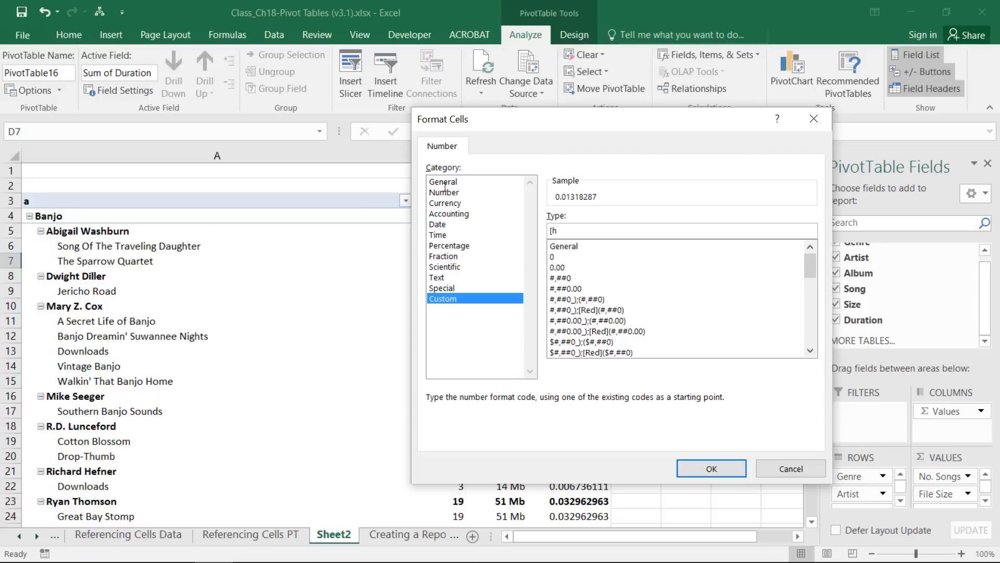
type("]:mm:ss")
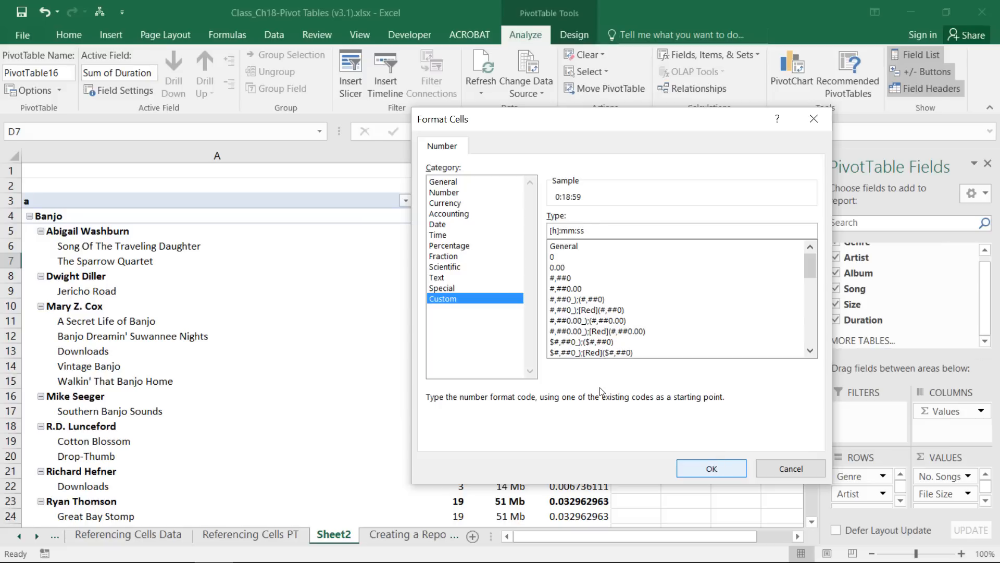
left_click(712, 468)
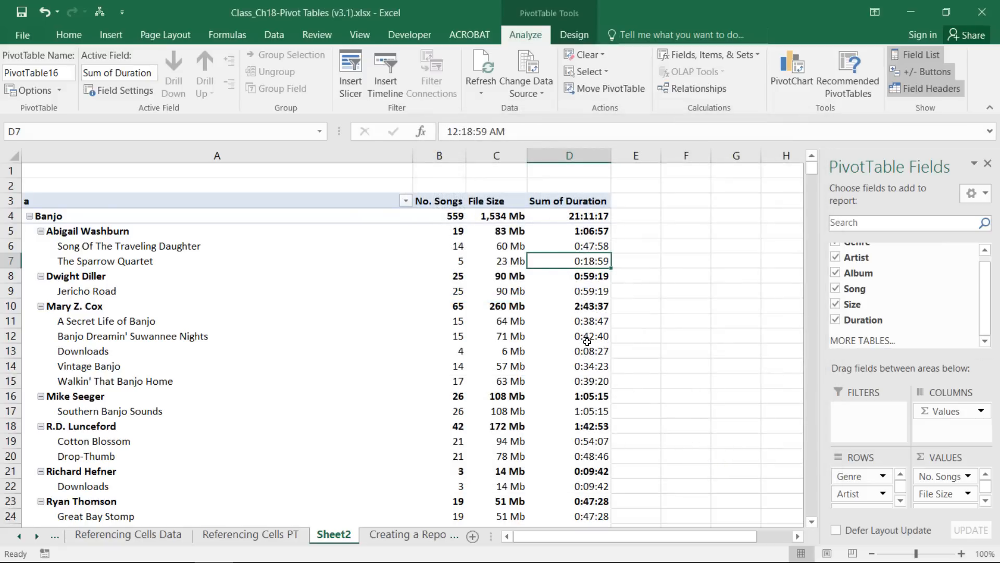
mouse_move(587, 382)
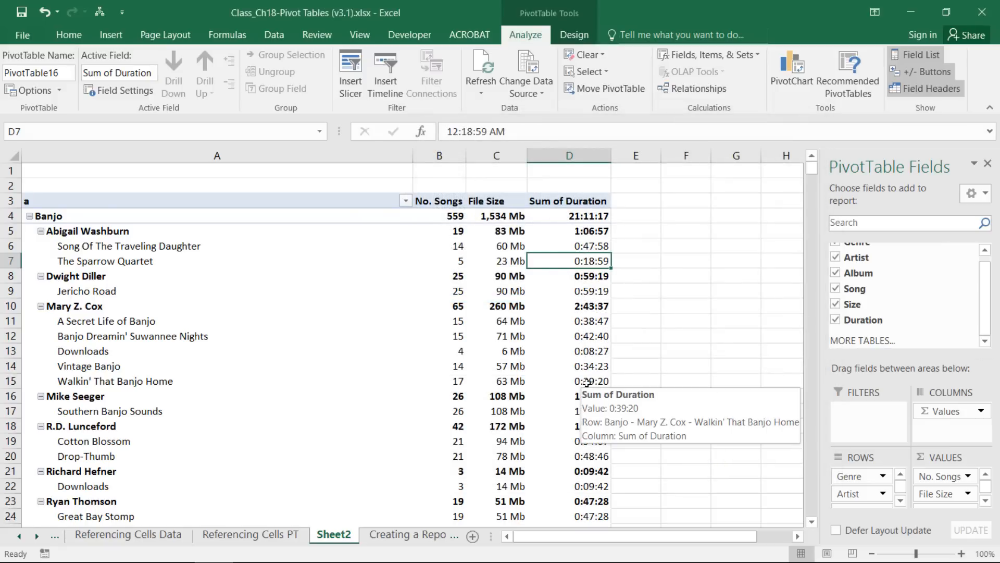
mouse_move(575, 225)
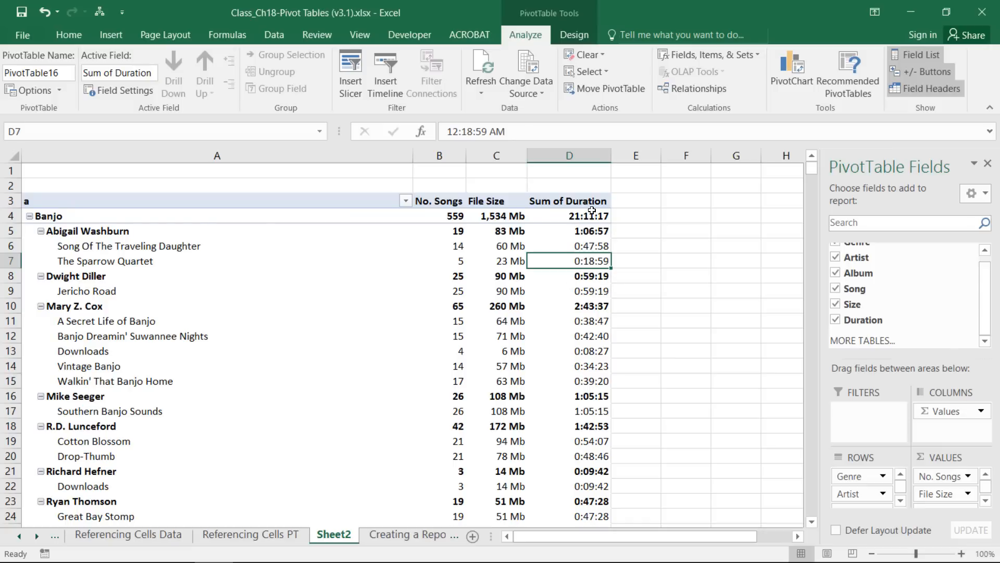
Retitle the Sum of Duration header to 'Length'.
left_click(577, 201)
left_click_drag(522, 131, 446, 131)
type("Length")
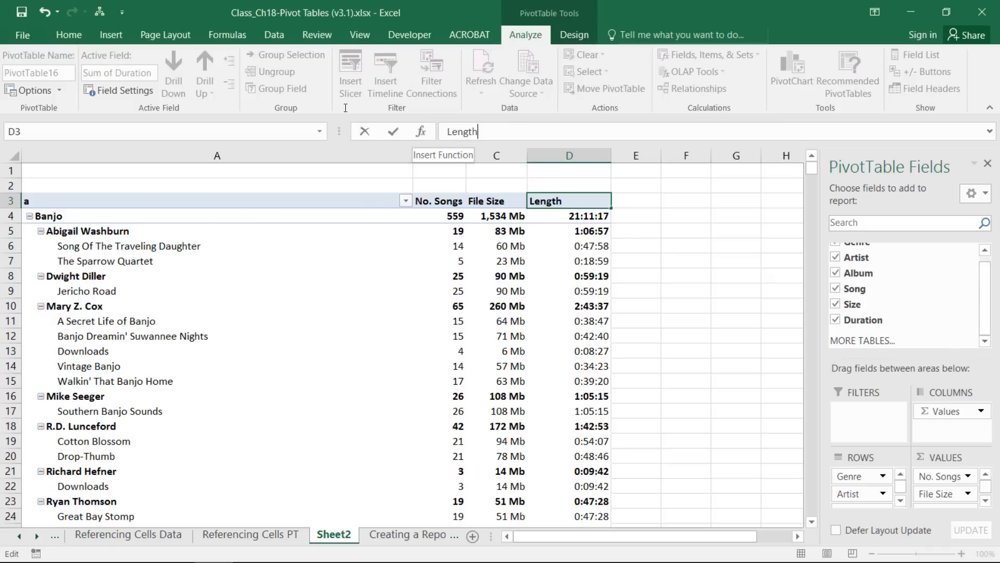
key("Return")
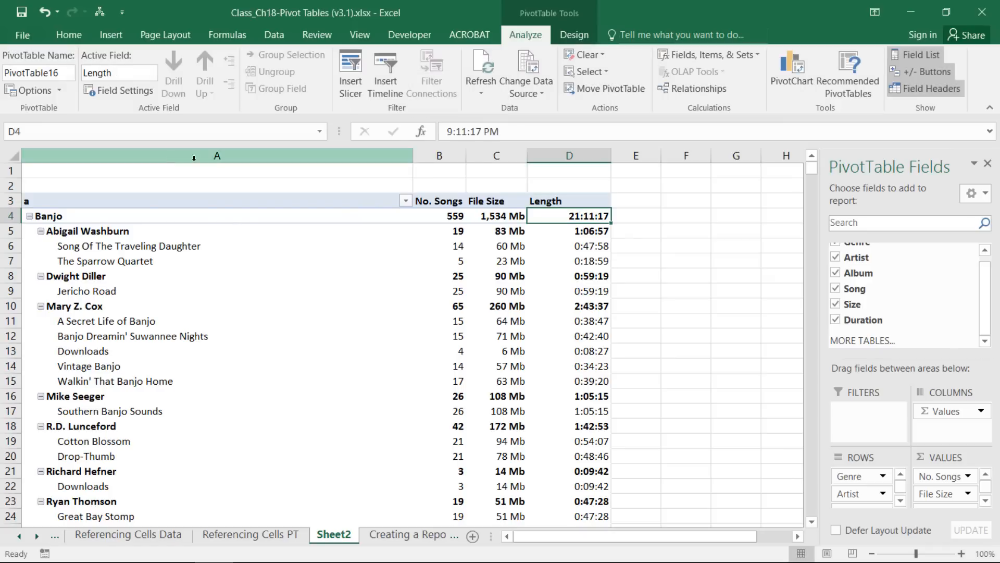
Switch the PivotTable to Outline Form and narrow the genre column A.
left_click(195, 254)
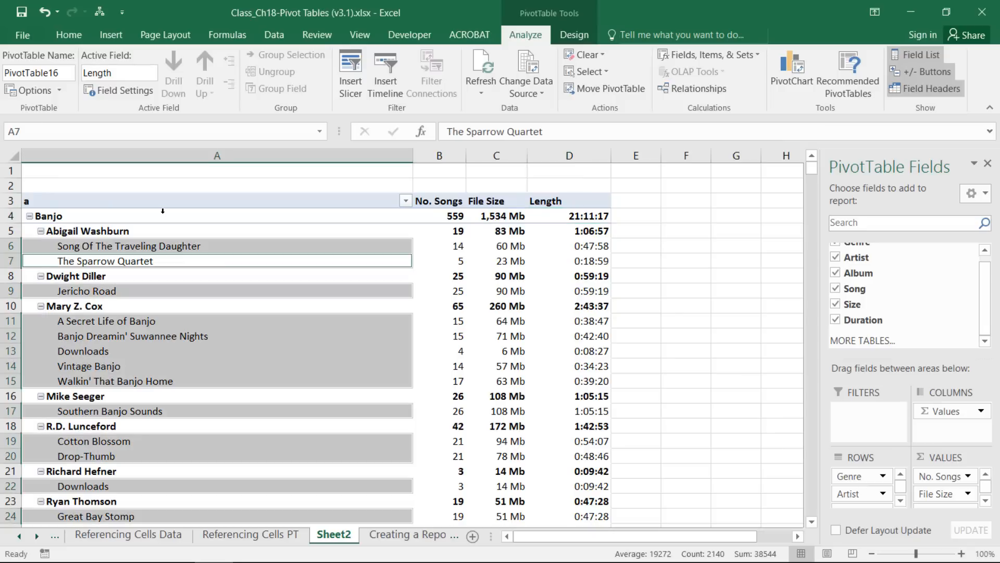
left_click(561, 34)
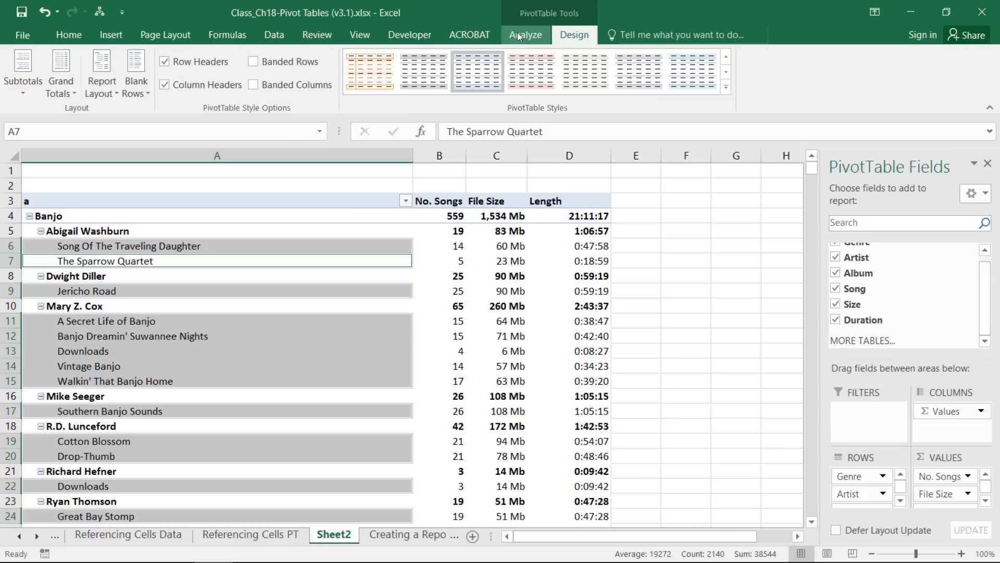
left_click(82, 55)
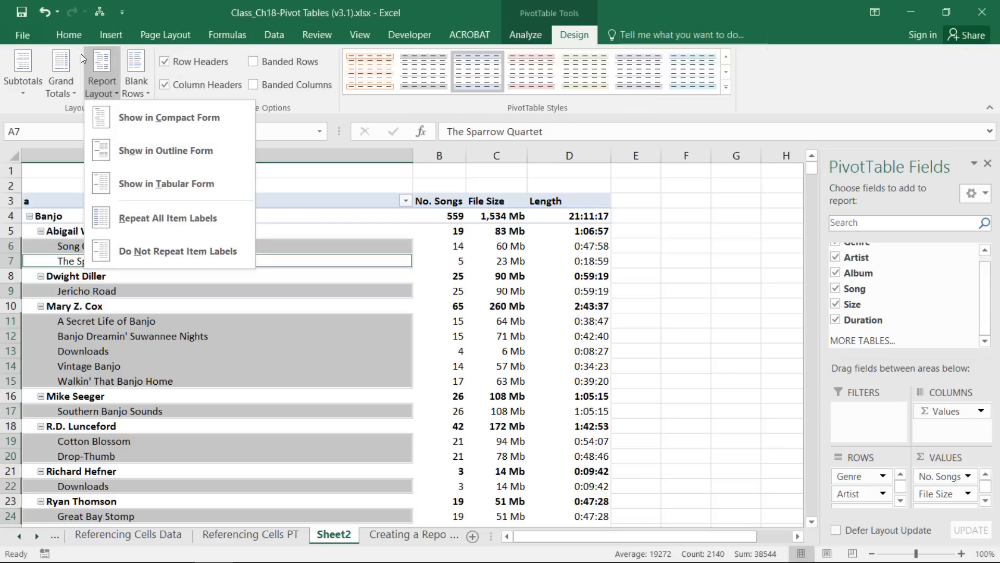
left_click(130, 150)
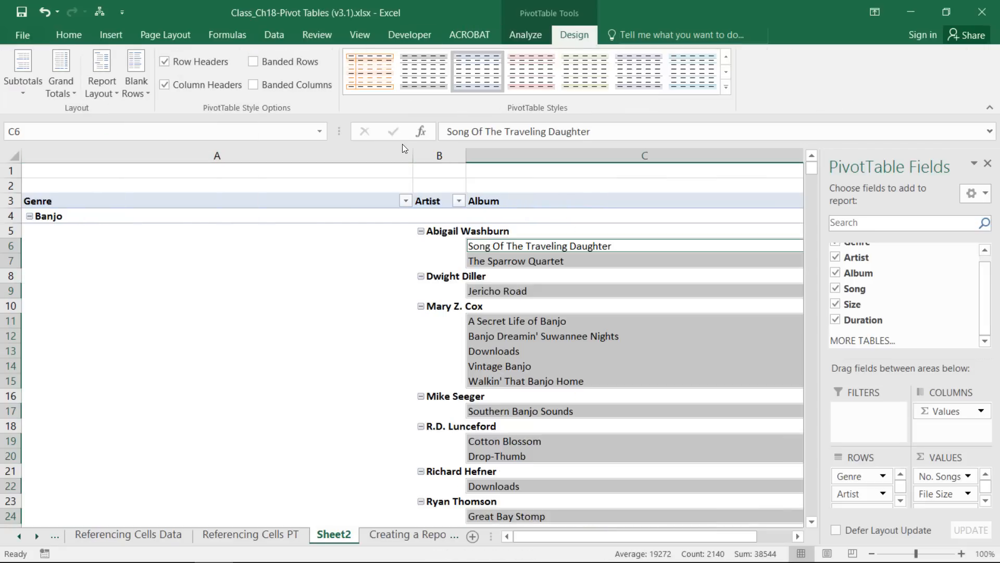
left_click_drag(413, 155, 71, 148)
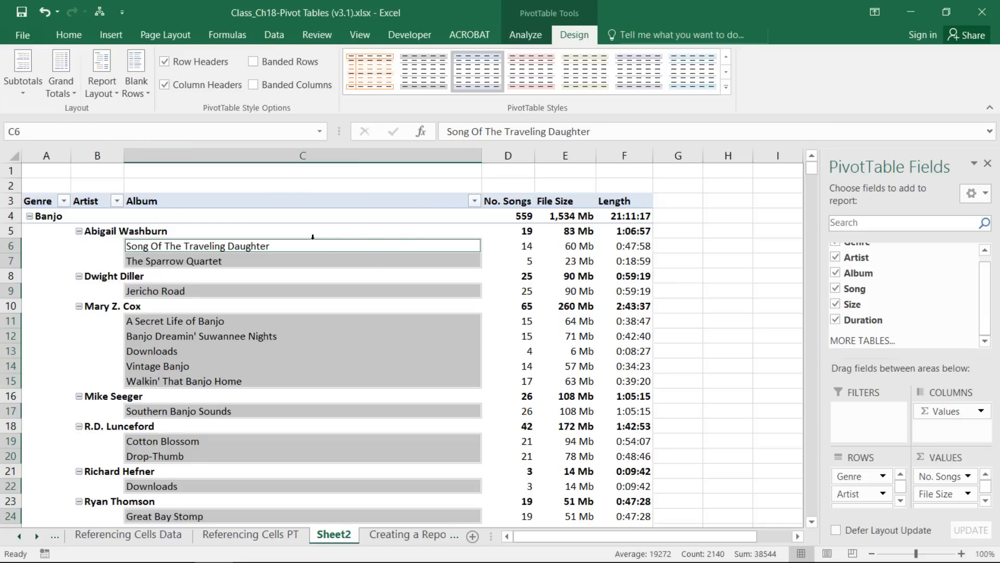
Hide the PivotTable Fields list, +/- buttons and field headers.
left_click(525, 34)
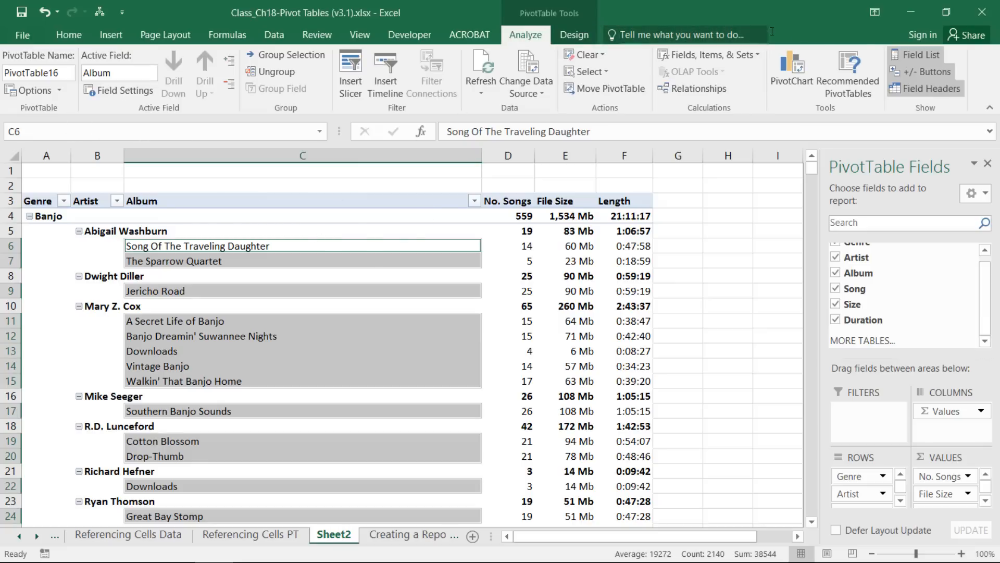
left_click(911, 52)
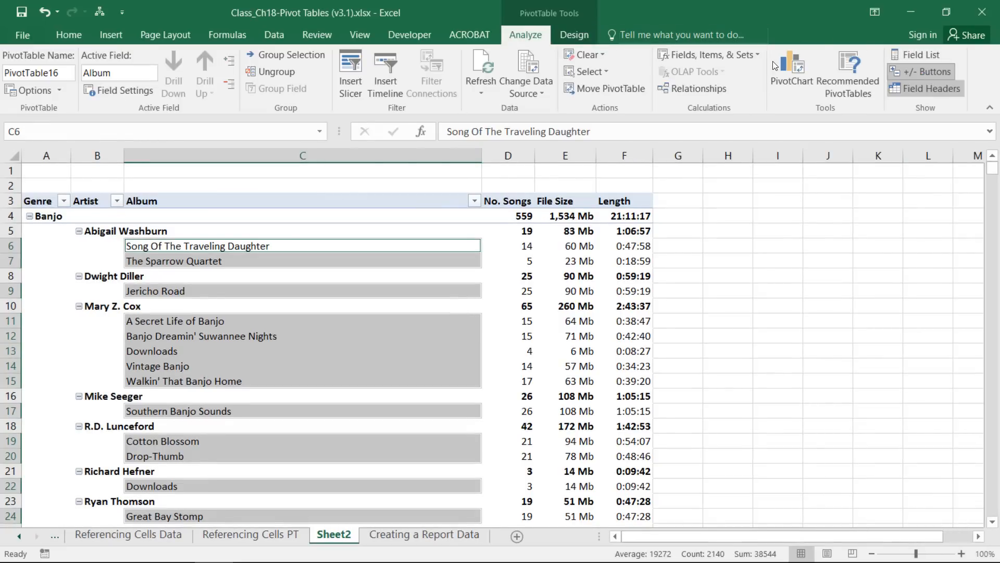
left_click(926, 73)
left_click(925, 89)
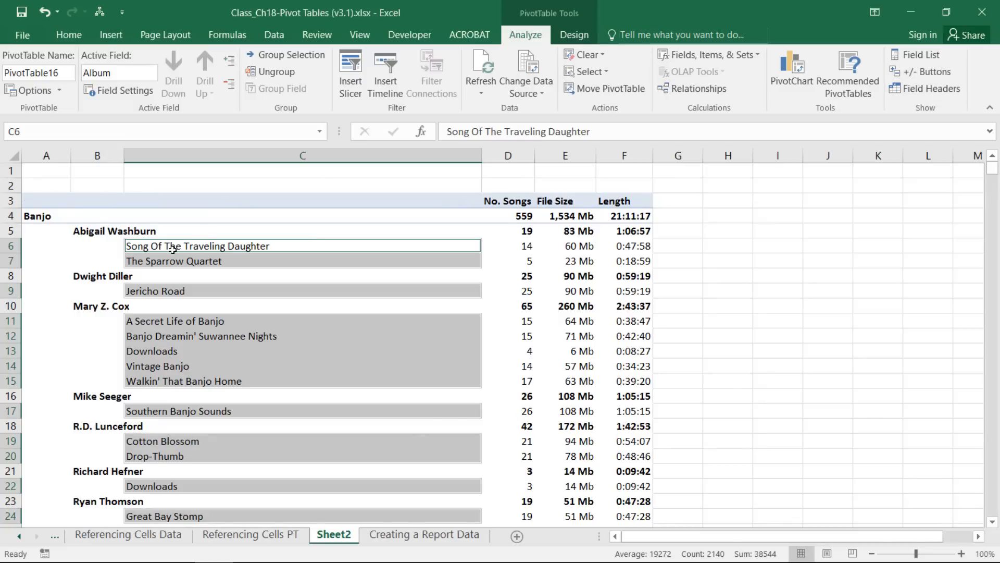
left_click(196, 278)
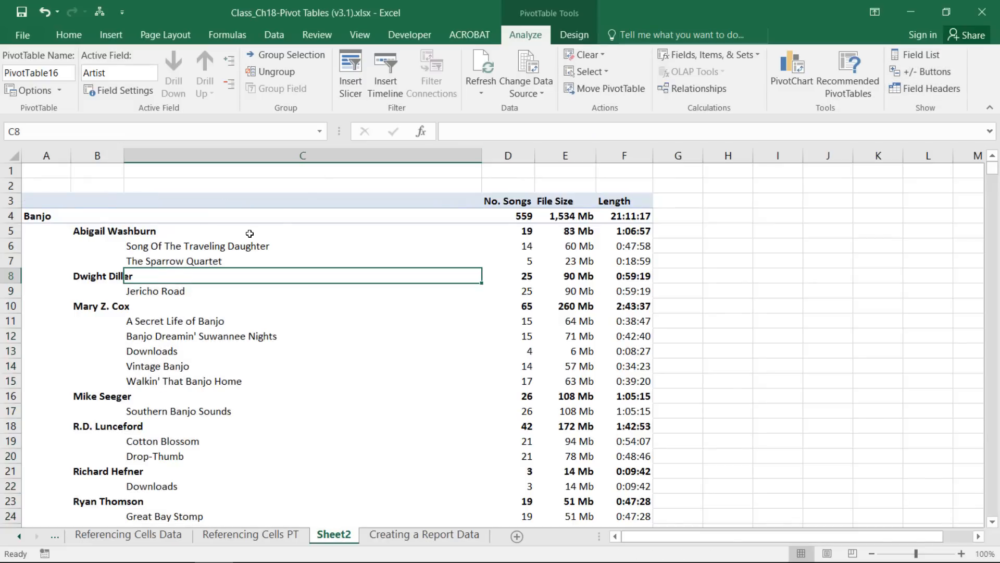
Insert a blank line after each item using the Blank Rows option.
left_click(577, 30)
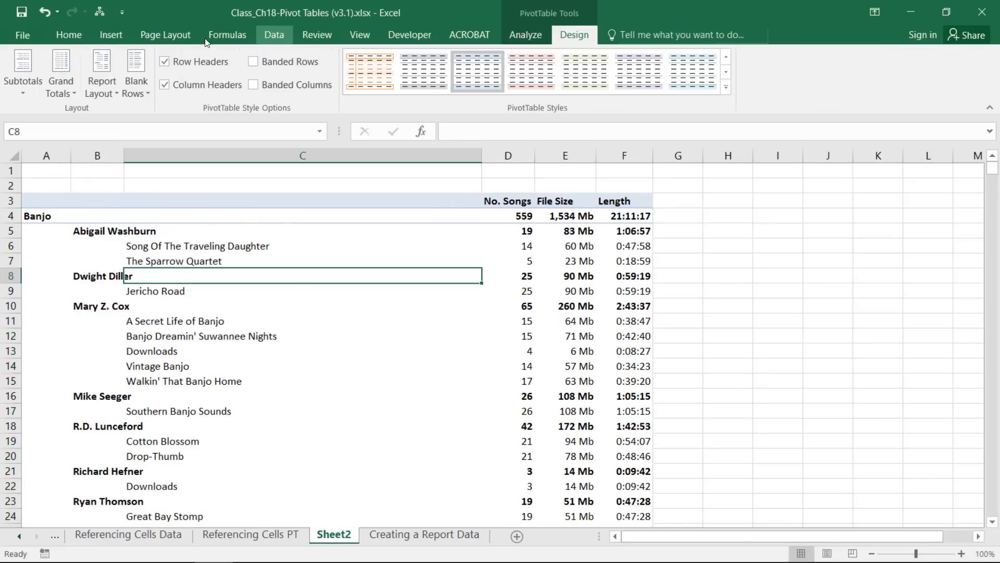
left_click(120, 62)
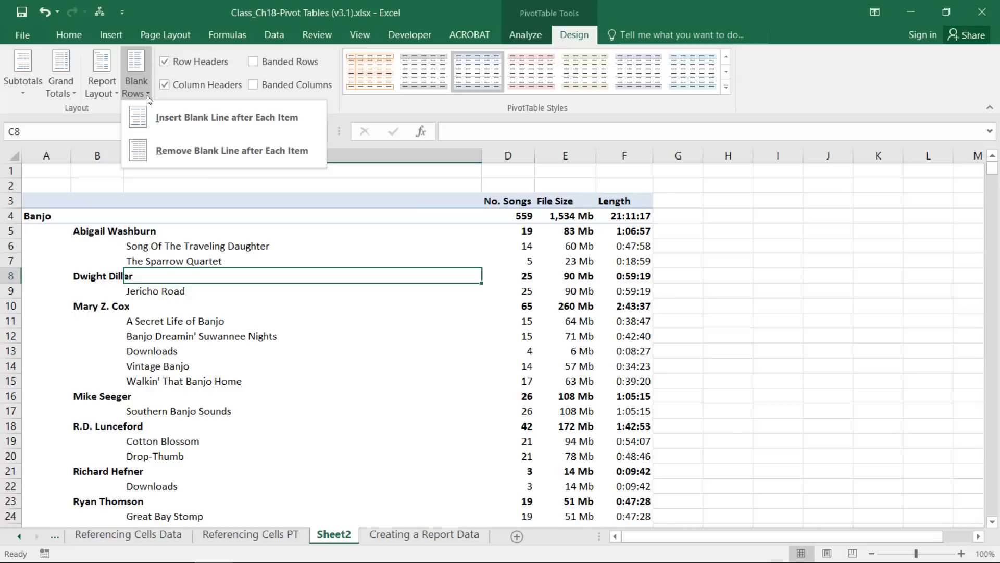
left_click(165, 116)
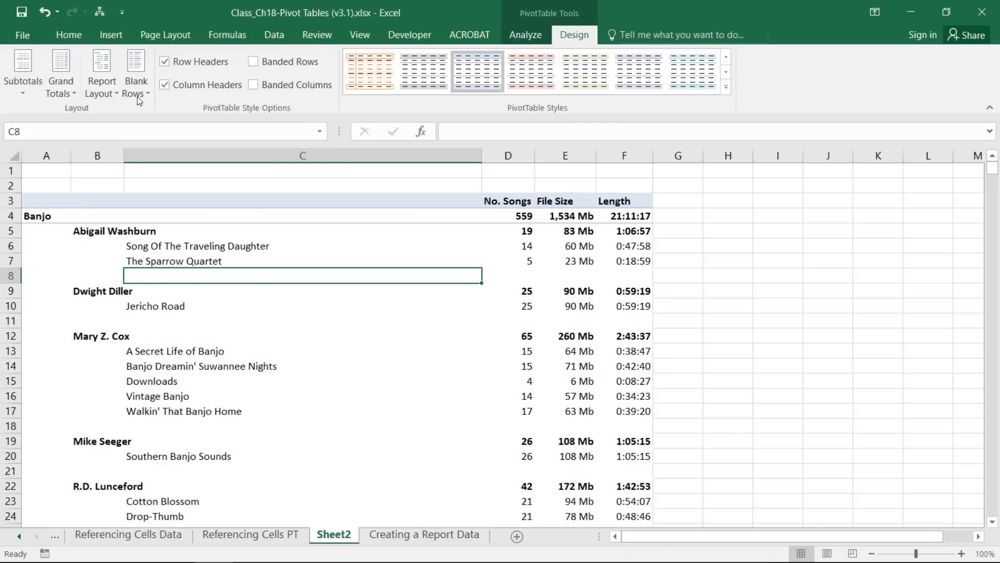
left_click(726, 88)
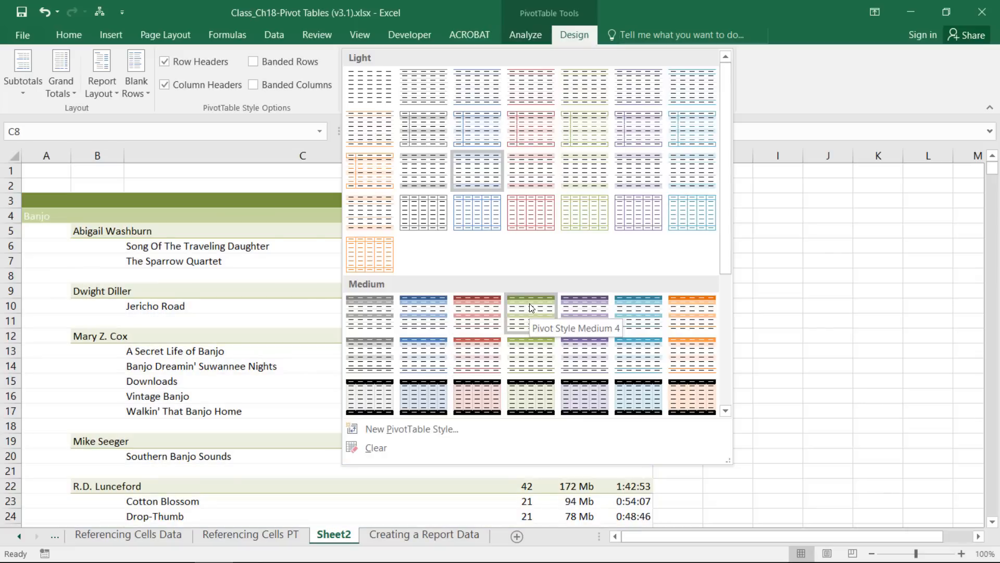
Apply Pivot Style Medium 3, narrow album column C, and select genre column A.
left_click(474, 306)
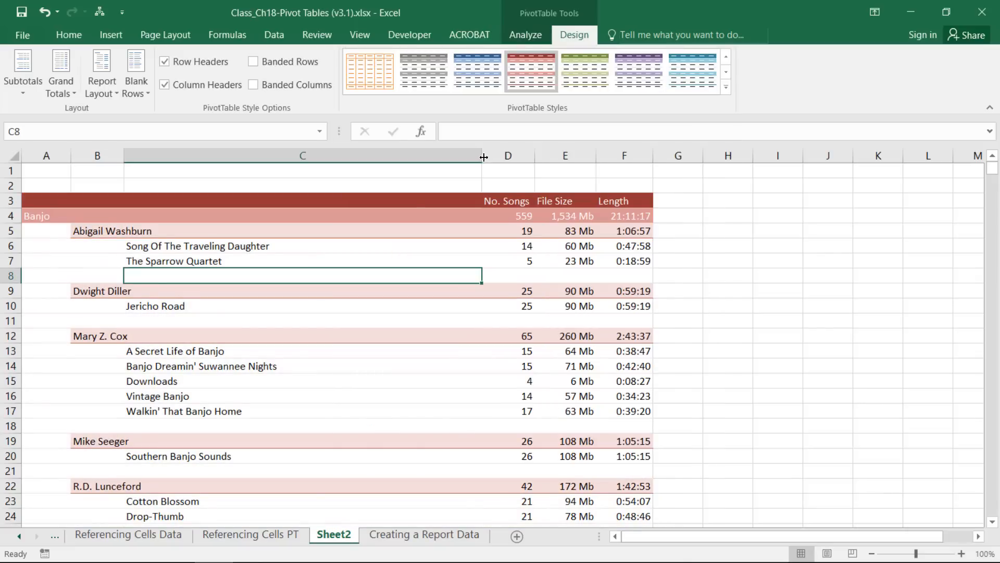
left_click_drag(483, 157, 301, 178)
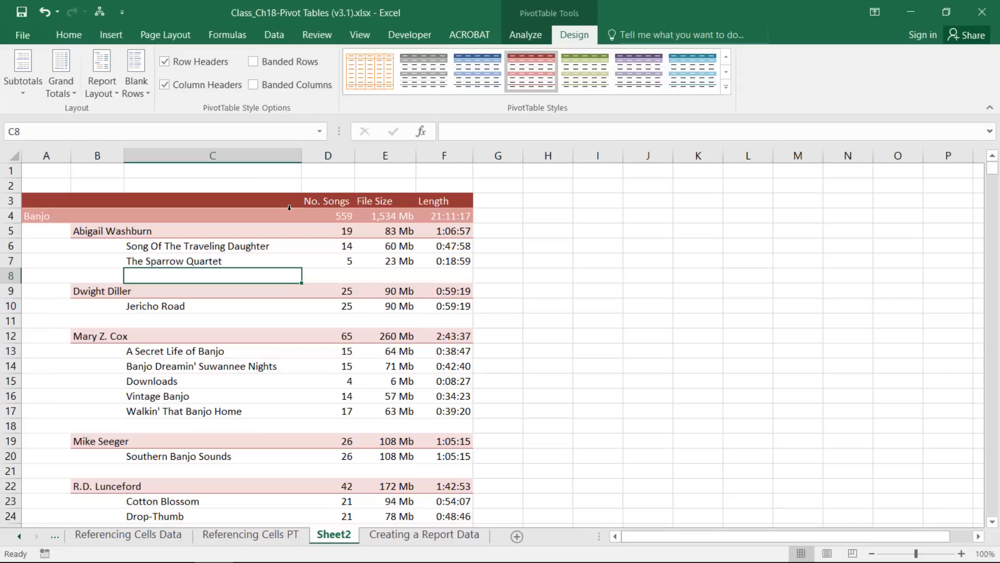
left_click(48, 155)
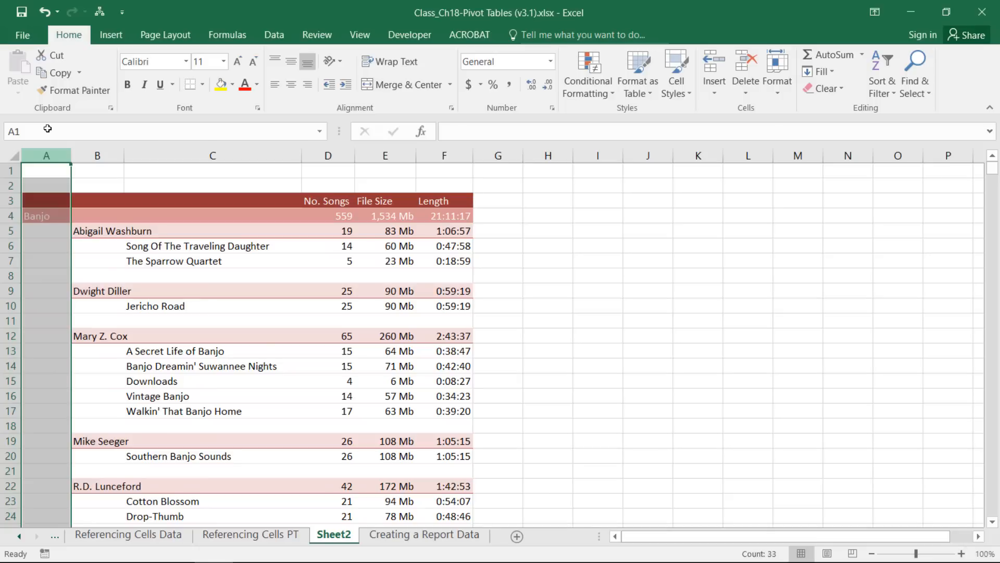
left_click(37, 214)
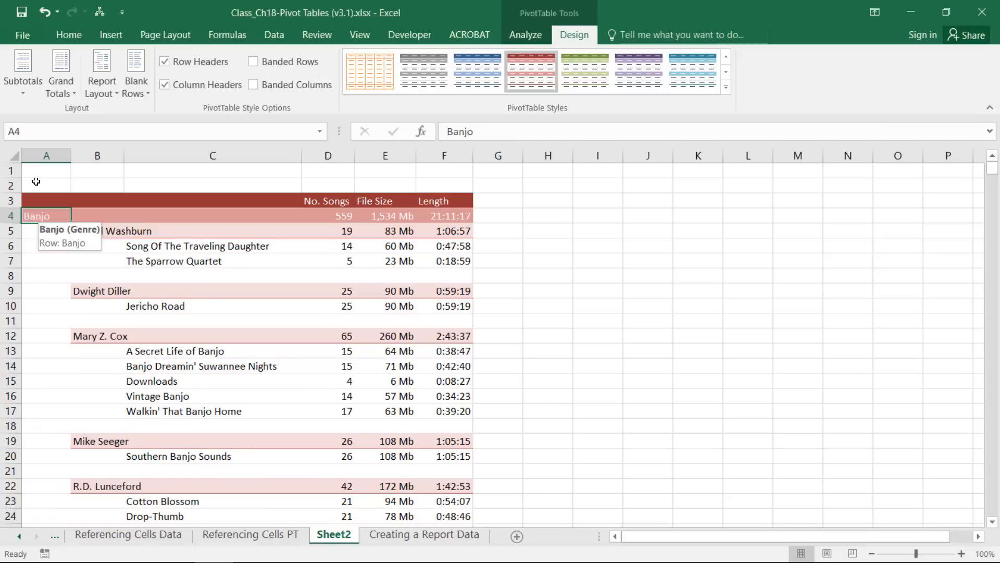
scroll(39, 208, "down", 10)
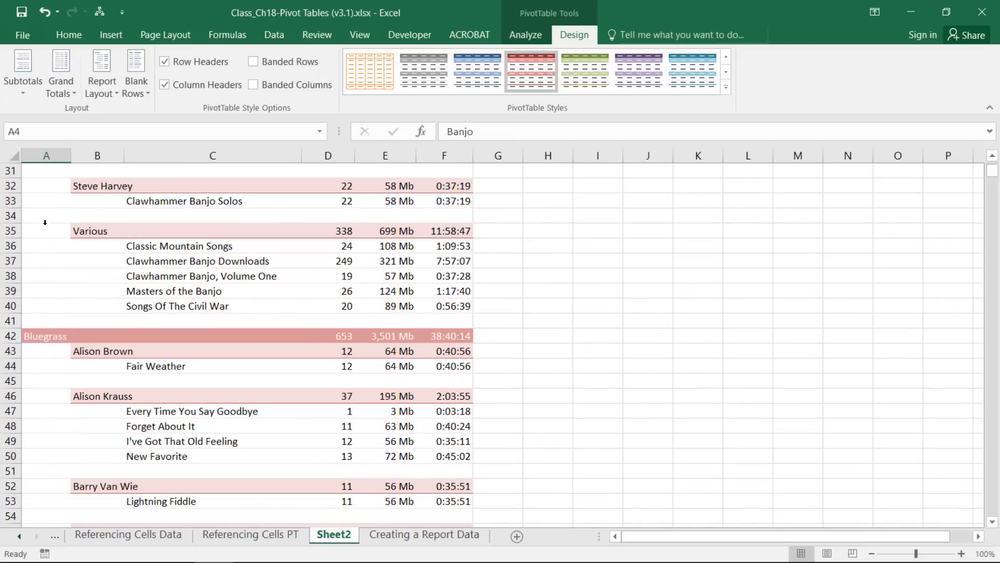
left_click(45, 336)
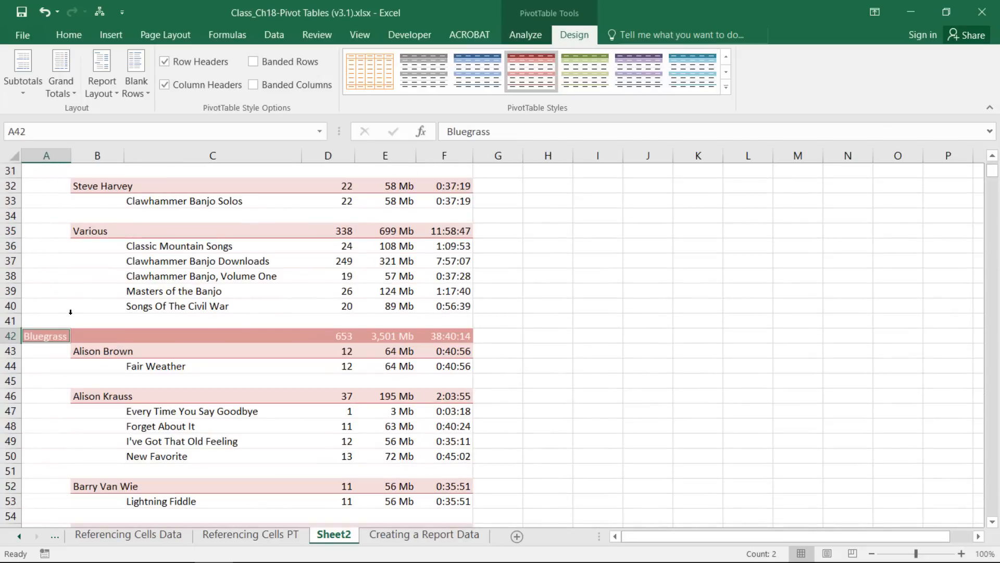
scroll(71, 311, "up", 10)
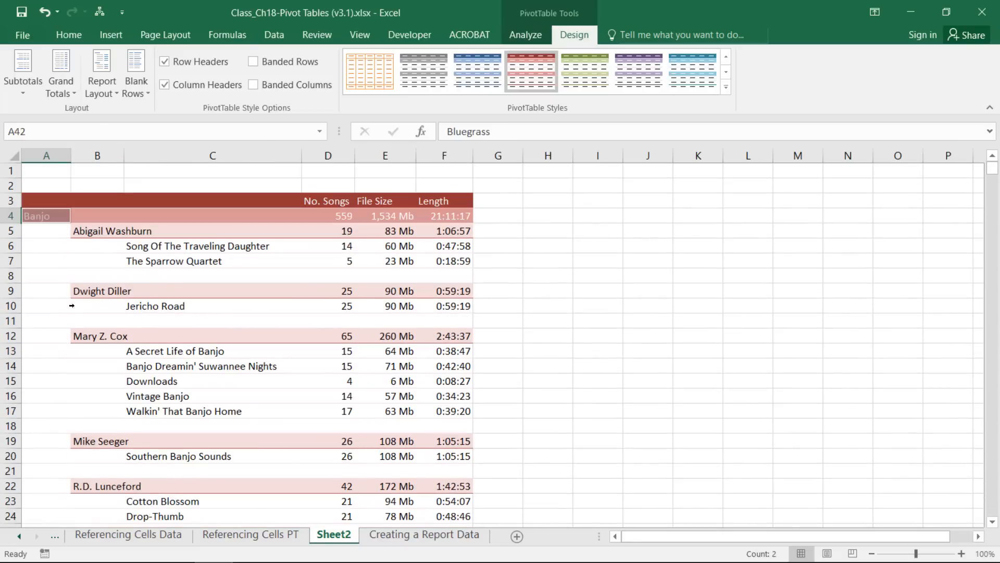
left_click(47, 154)
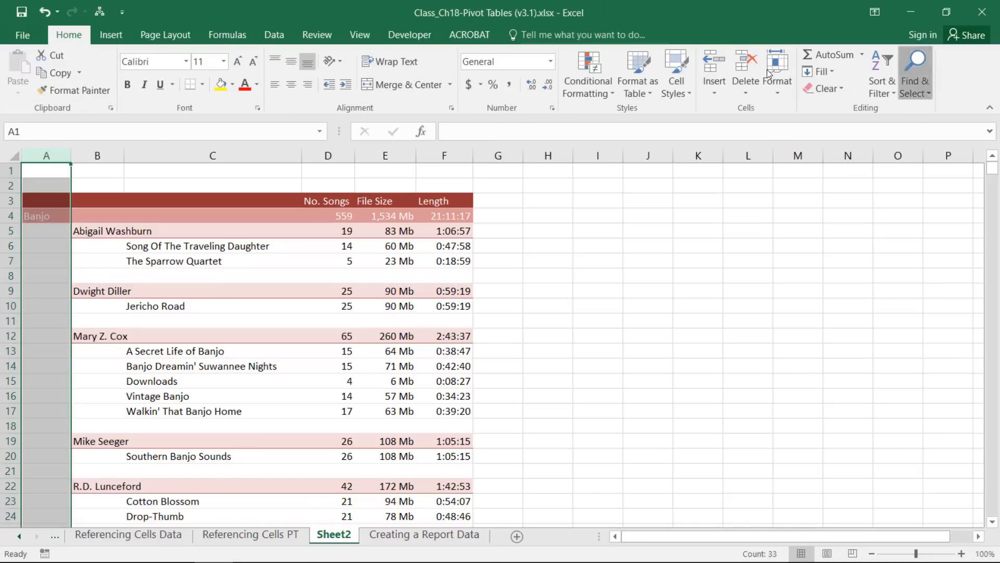
Select only the genre label constants in column A with Go To Special.
left_click(920, 84)
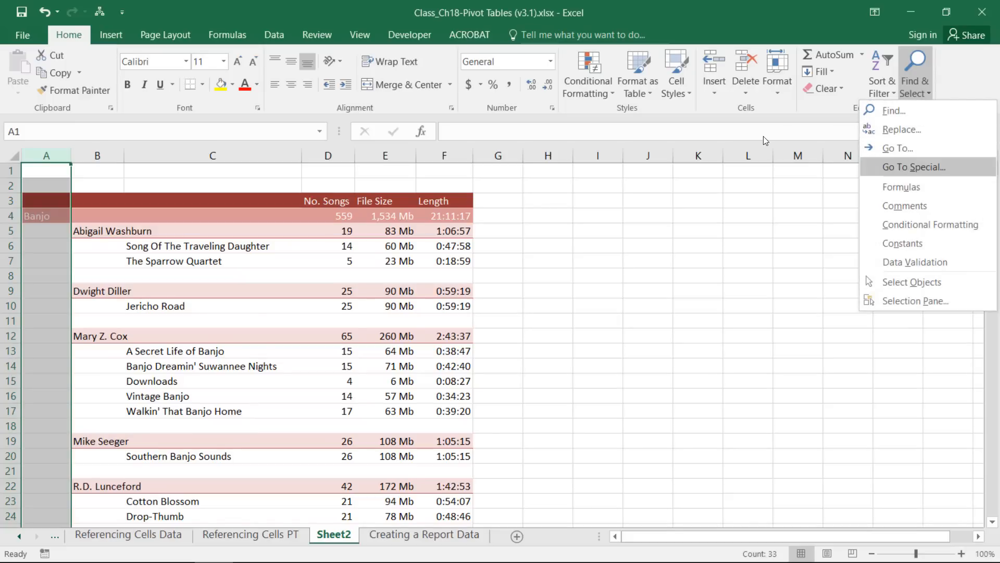
left_click(914, 167)
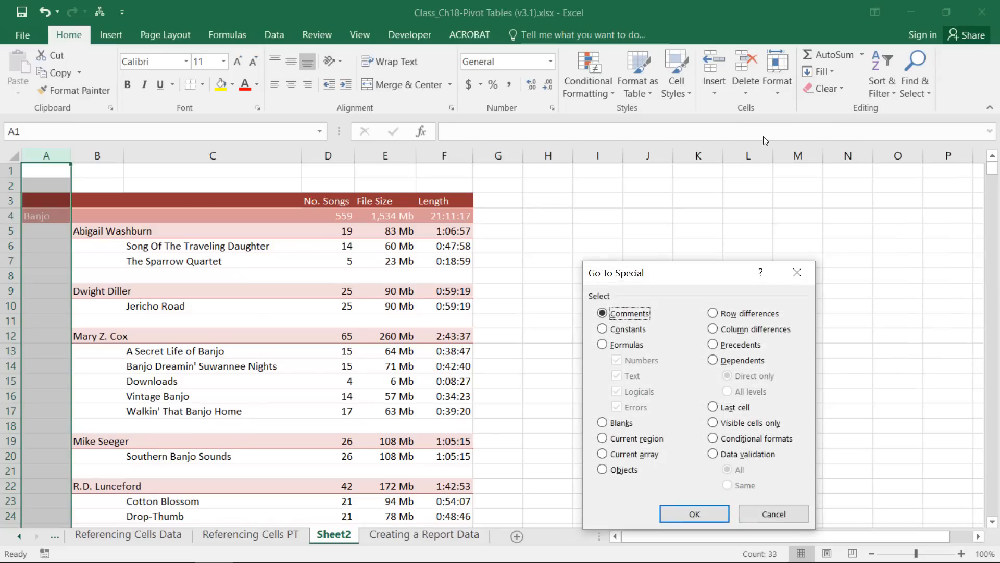
left_click(602, 329)
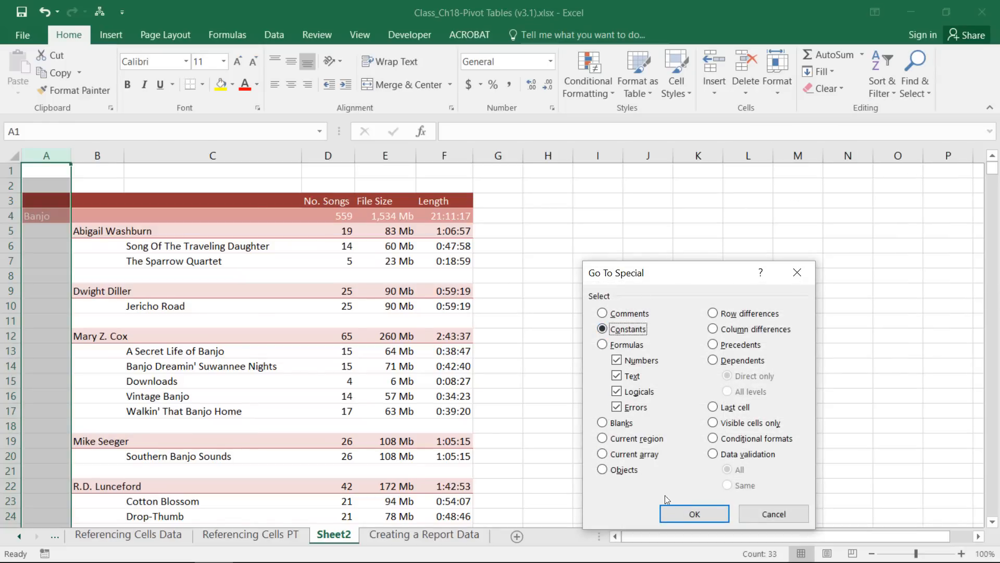
left_click(696, 515)
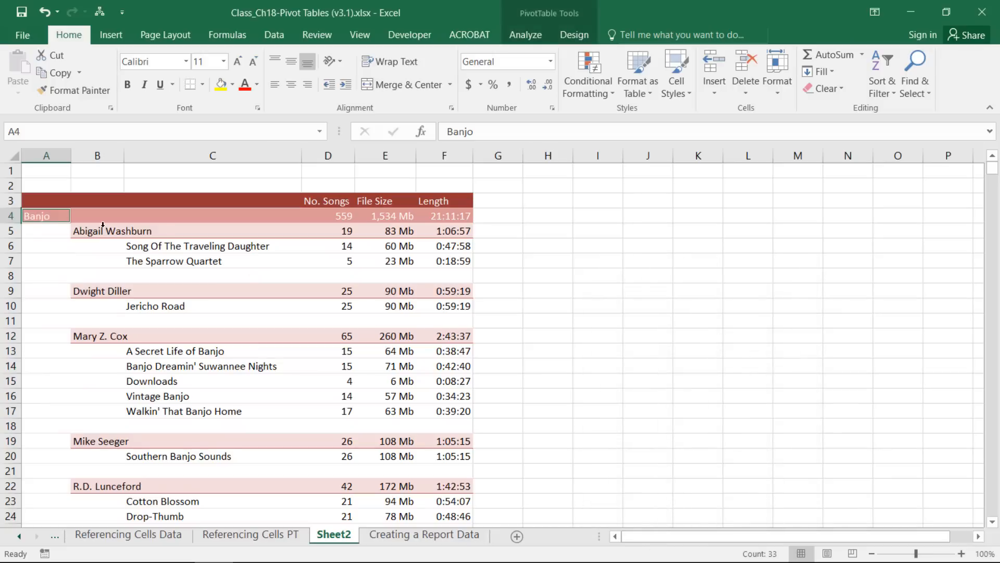
scroll(111, 281, "down", 5)
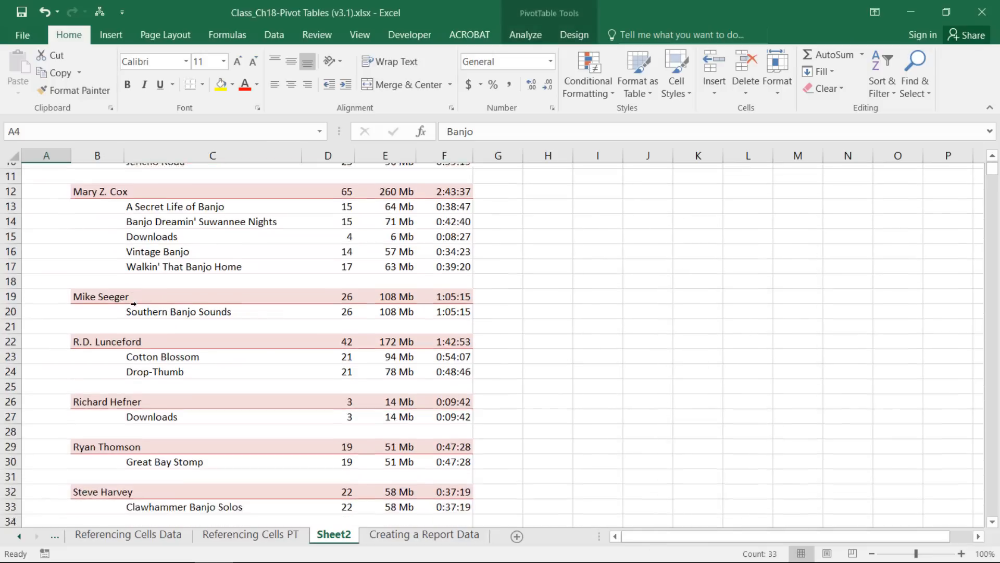
scroll(134, 303, "down", 5)
scroll(134, 305, "up", 8)
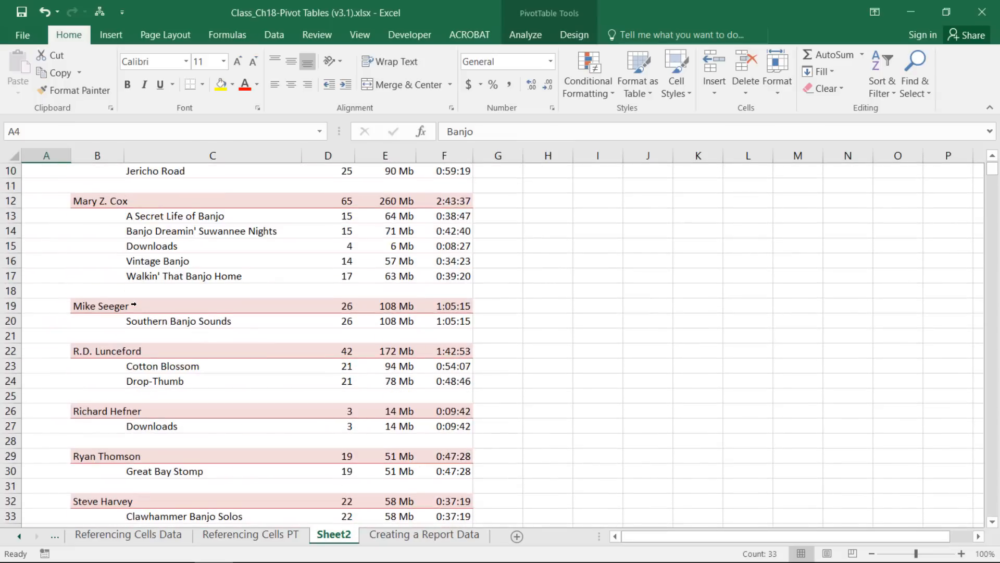
scroll(134, 305, "up", 2)
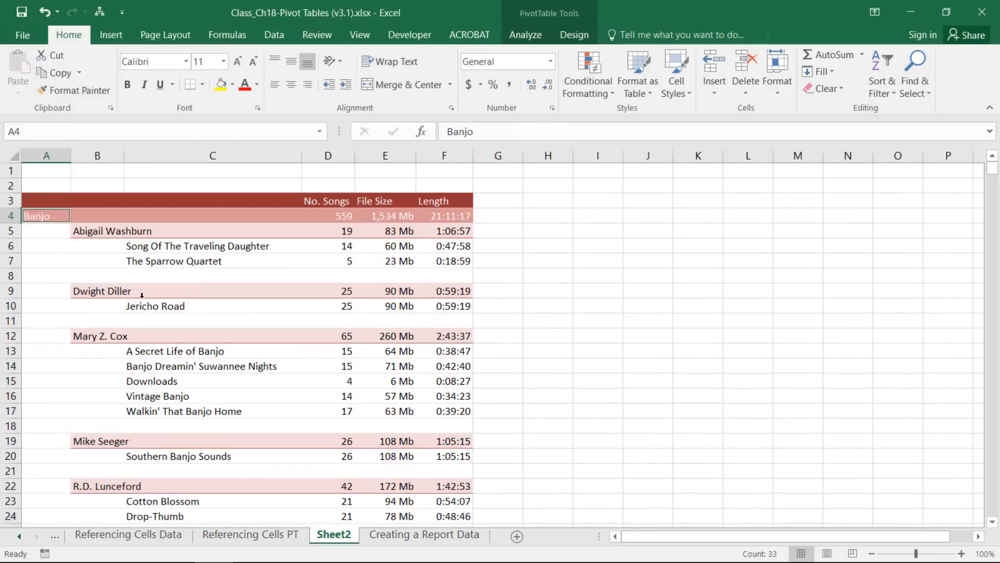
Make the selected genre labels bold at 24 point.
left_click(127, 85)
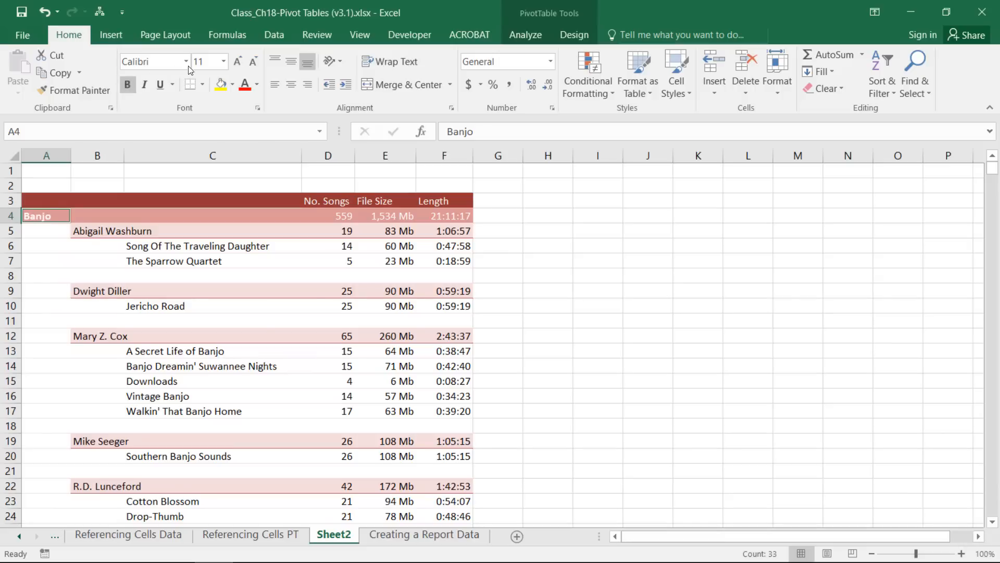
left_click(223, 61)
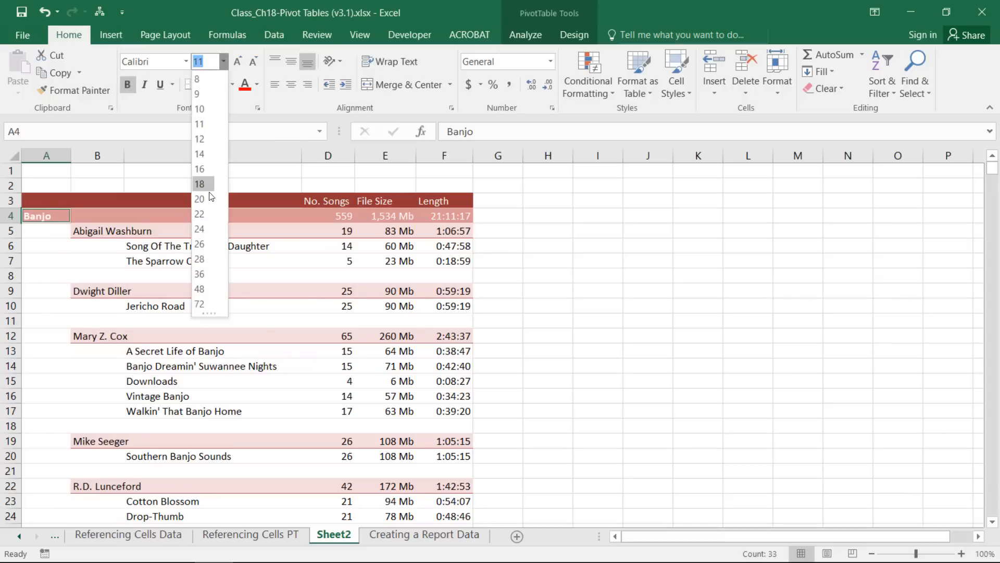
left_click(201, 228)
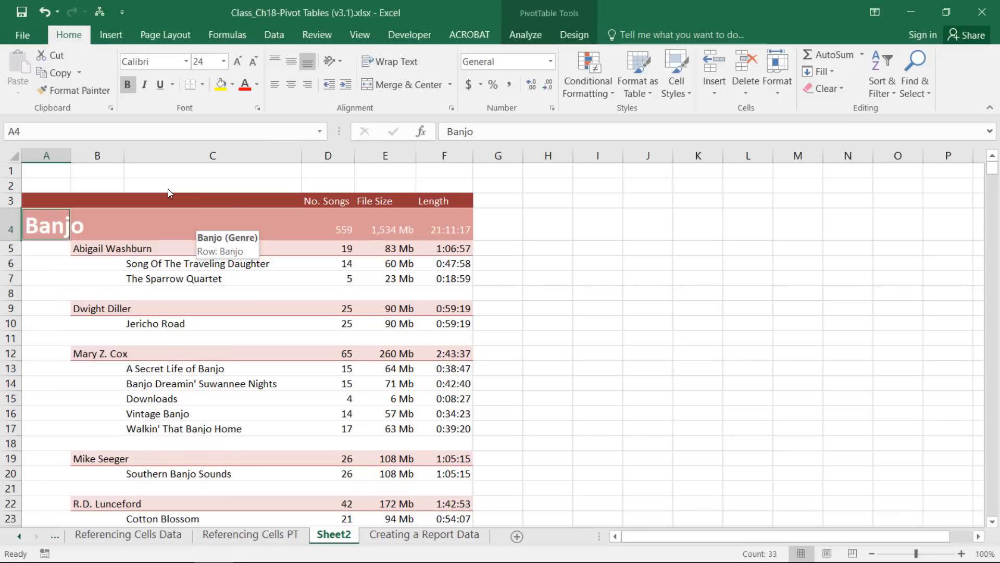
left_click(360, 29)
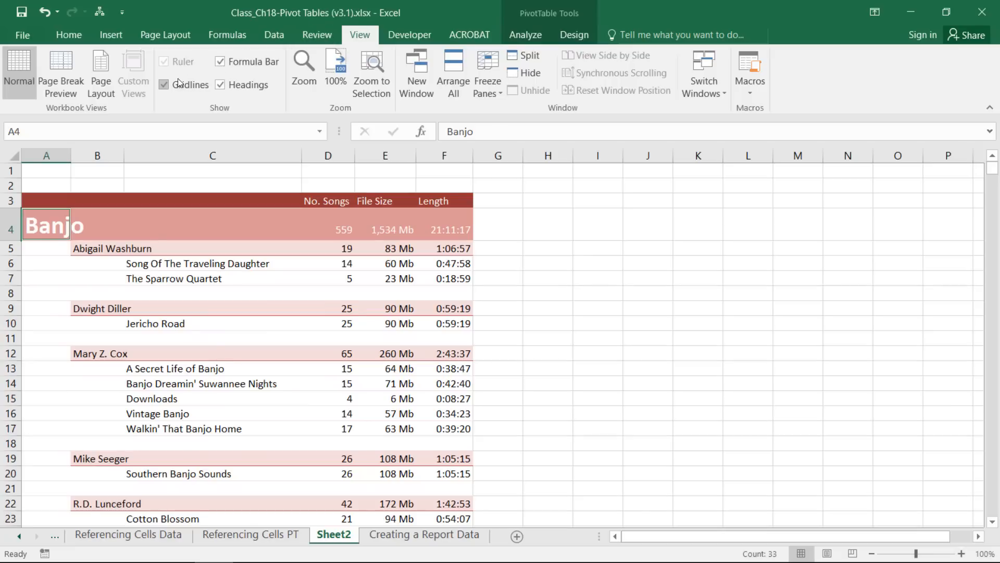
Hide the gridlines and switch to Page Layout view.
left_click(163, 85)
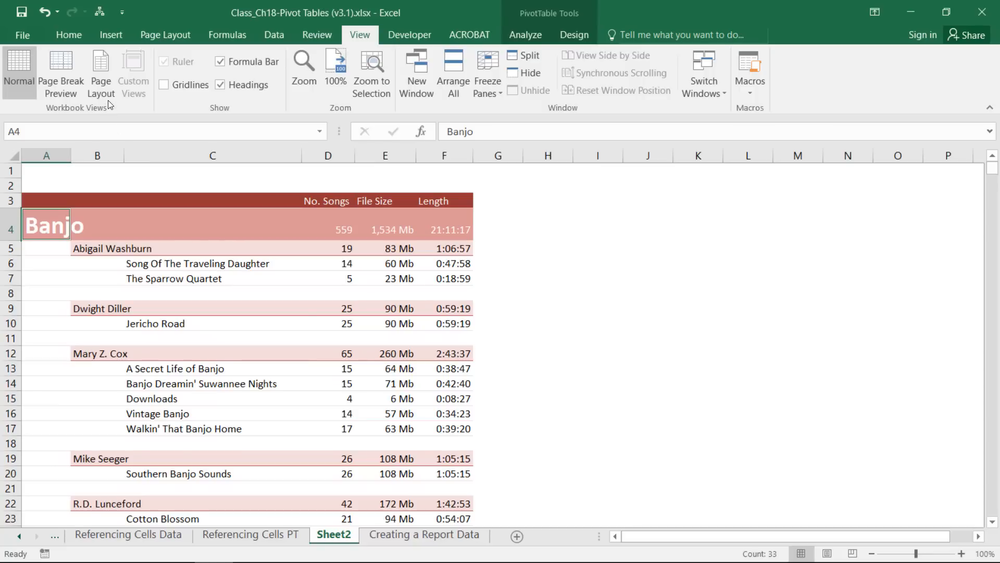
left_click(101, 65)
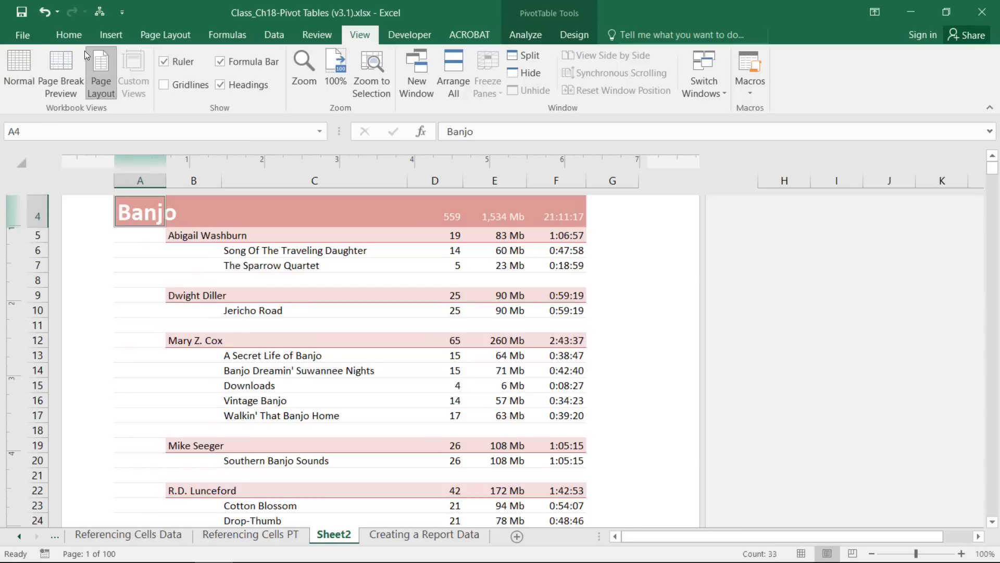
scroll(240, 245, "up", 2)
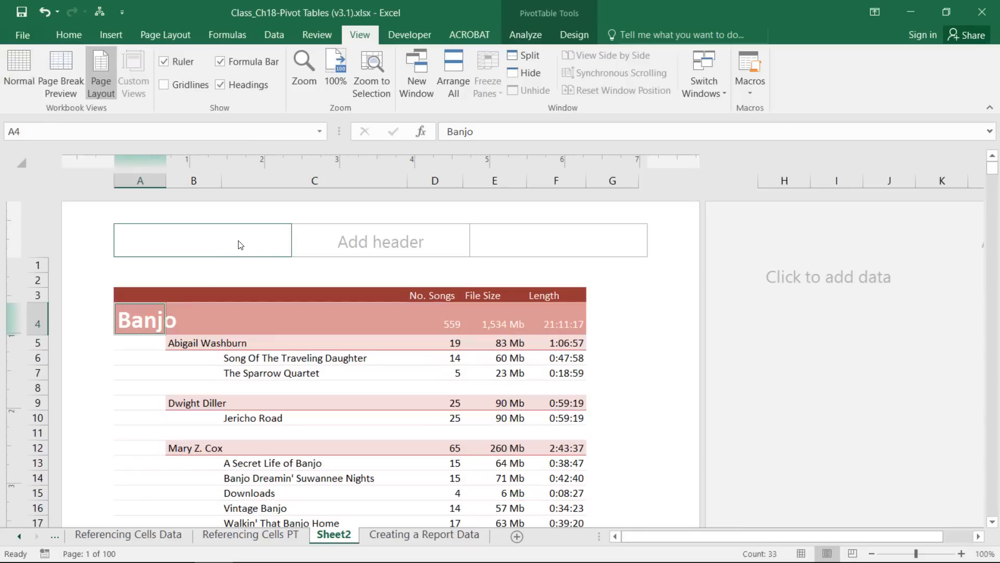
Enter 'Music List' in the centre header and make it bold at 24 point.
left_click(342, 239)
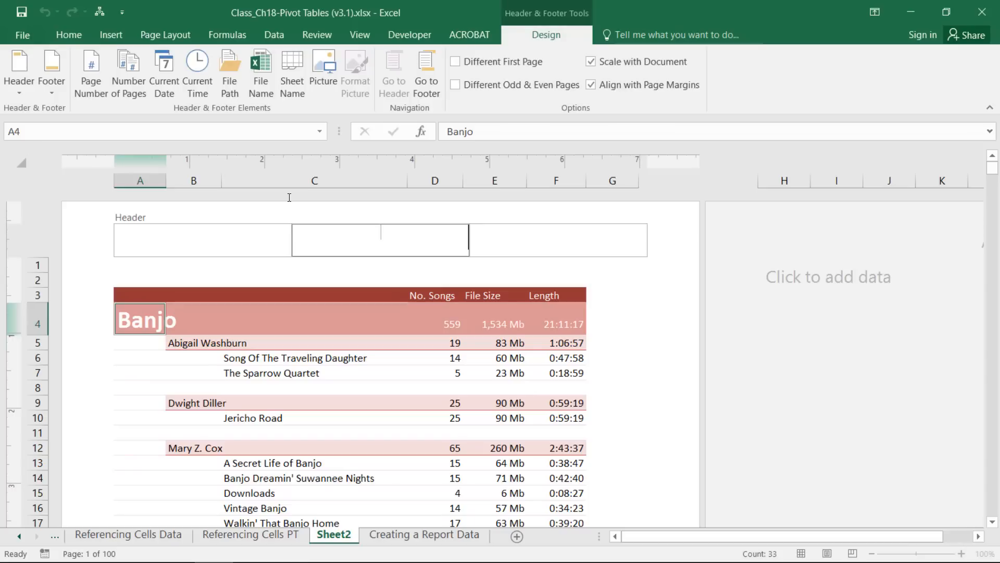
type("Music List")
left_click_drag(403, 231, 352, 229)
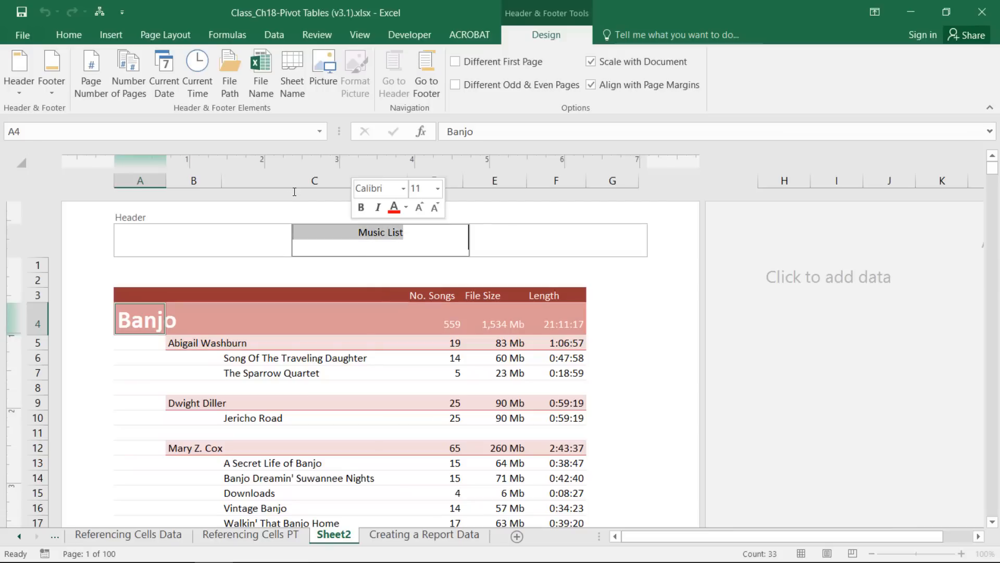
left_click(57, 35)
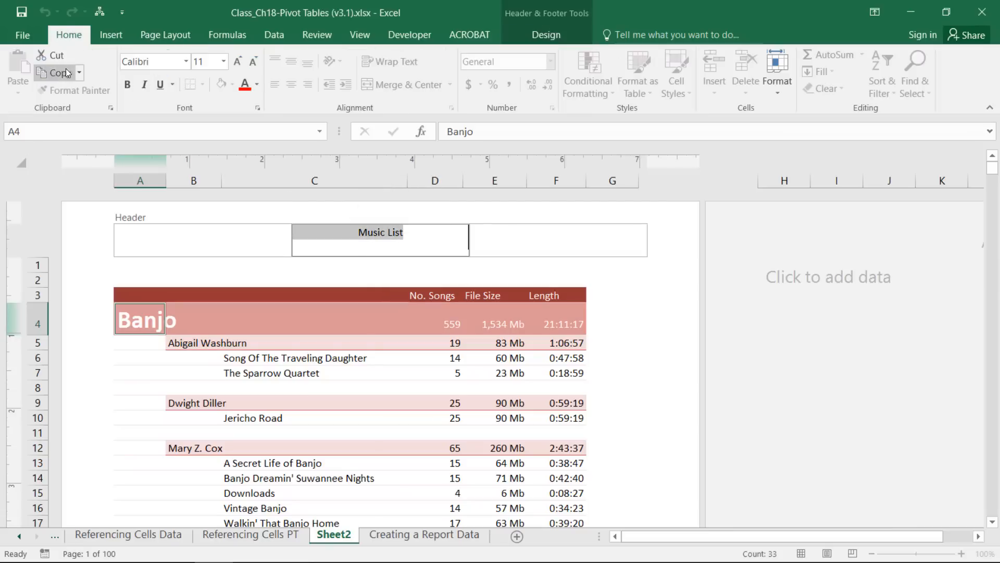
left_click(127, 84)
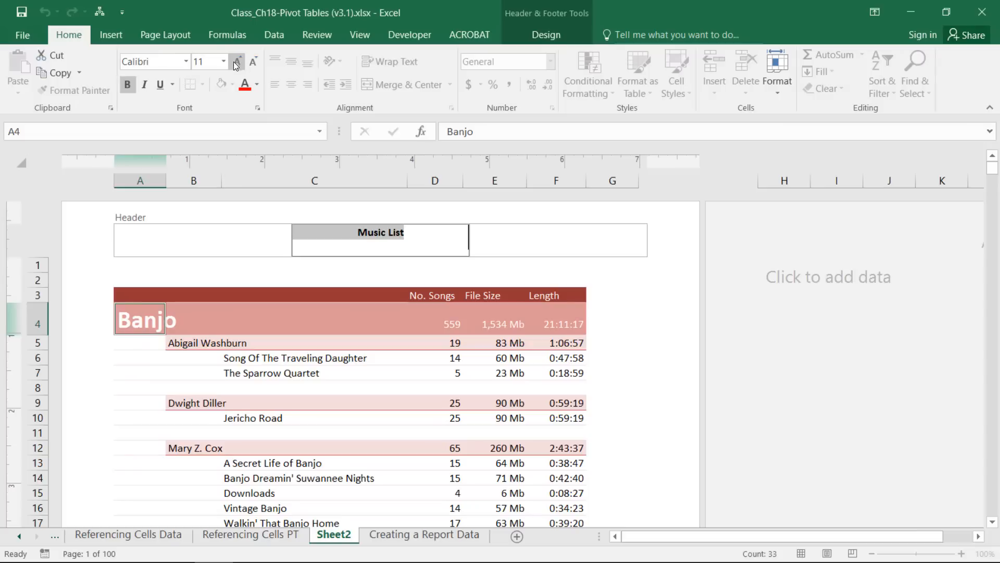
left_click(236, 61)
left_click(236, 62)
left_click(235, 61)
left_click(236, 61)
left_click(235, 61)
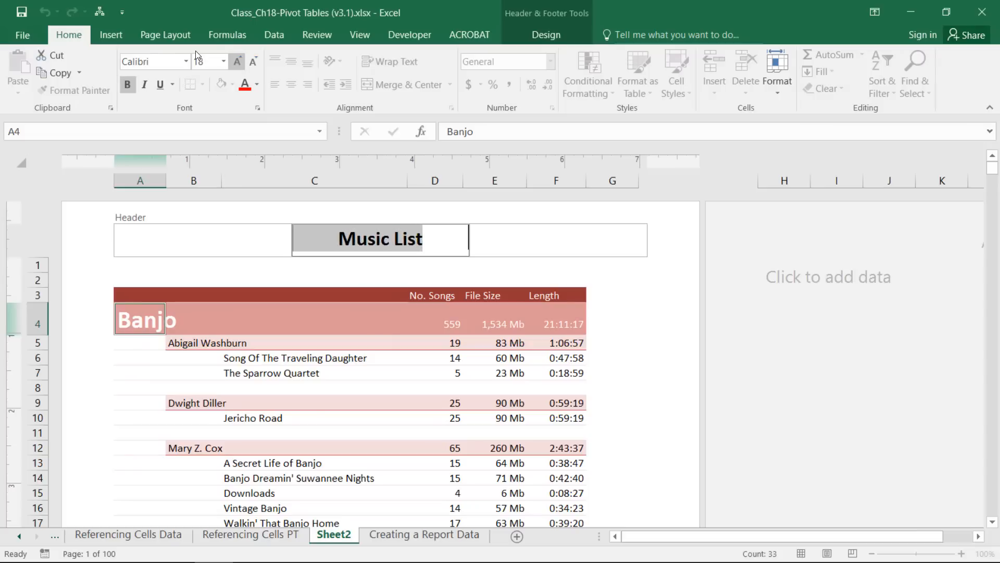
left_click(235, 62)
left_click(236, 62)
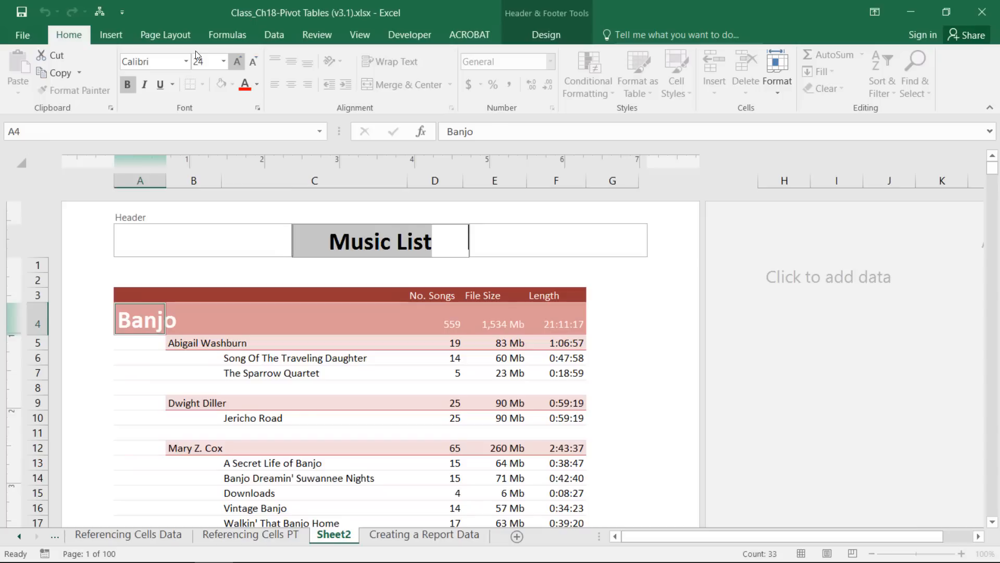
left_click(572, 240)
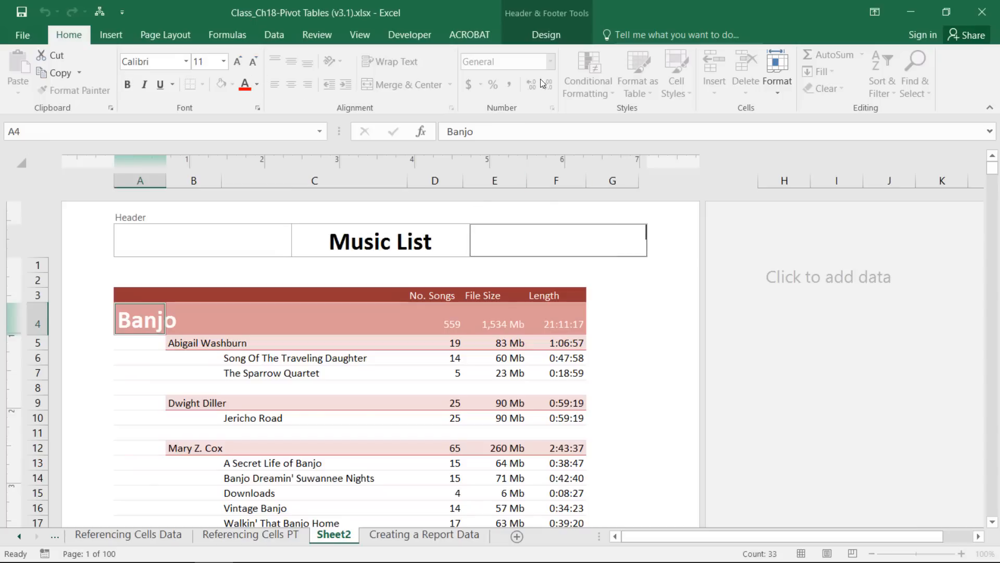
left_click(549, 33)
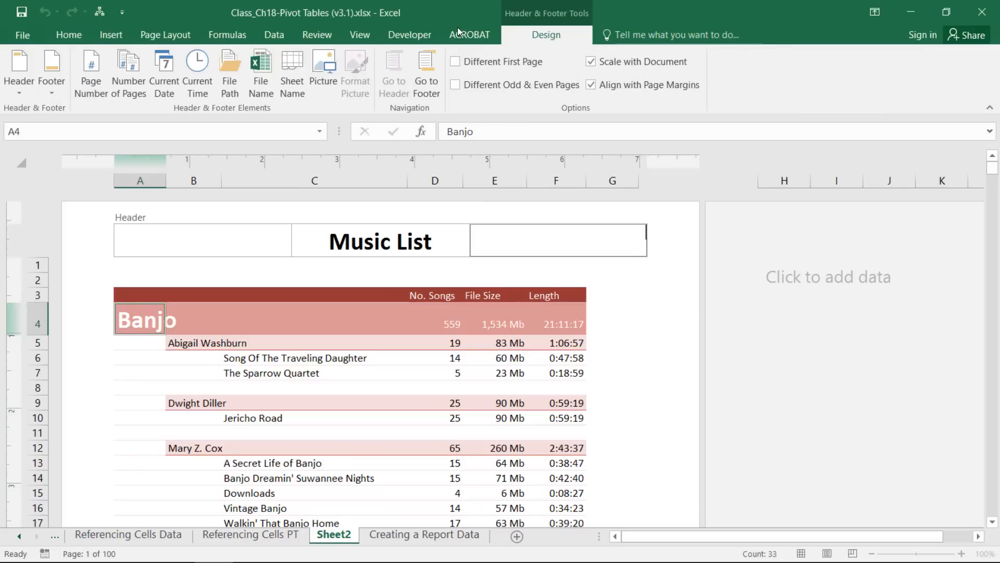
Add the page number, 'of', and the total page count to the right header.
left_click(88, 78)
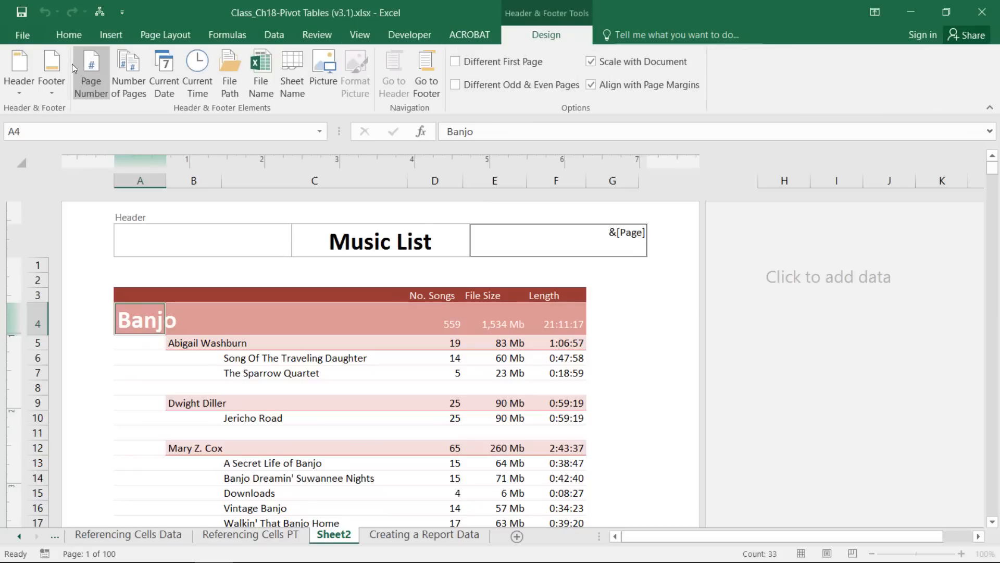
type("of")
left_click(129, 73)
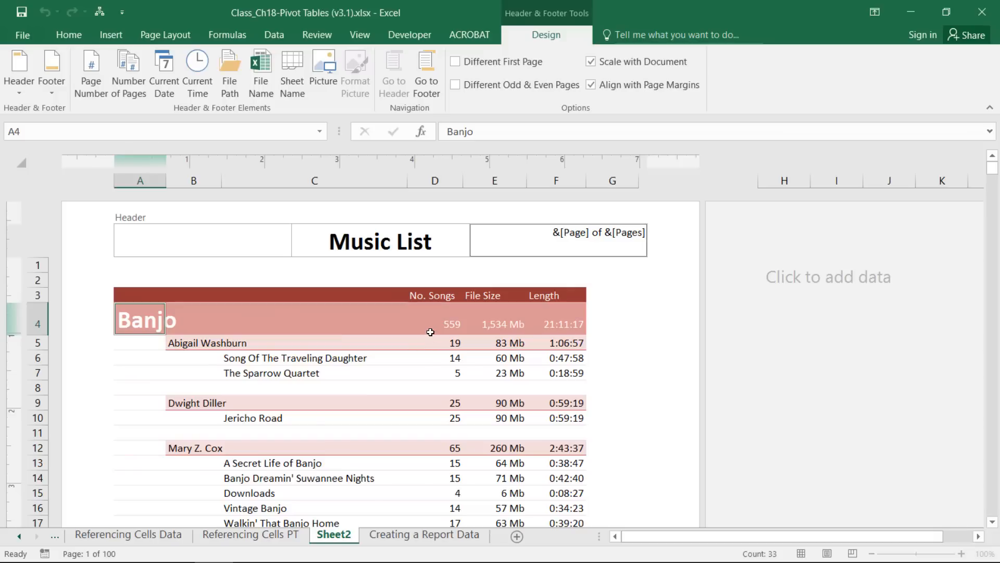
left_click(442, 316)
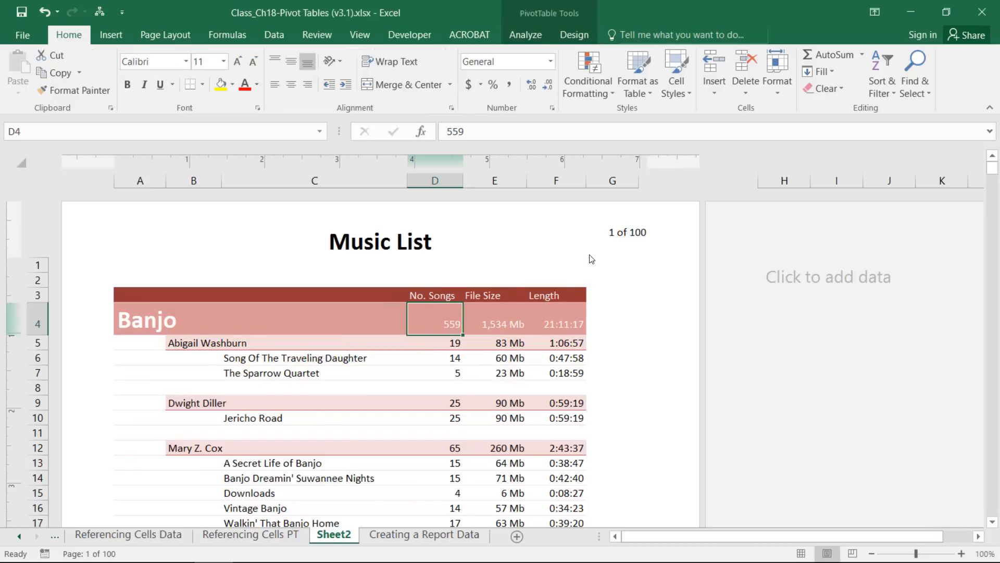
Make the '1 of 100' page count bold and slightly larger.
left_click(600, 231)
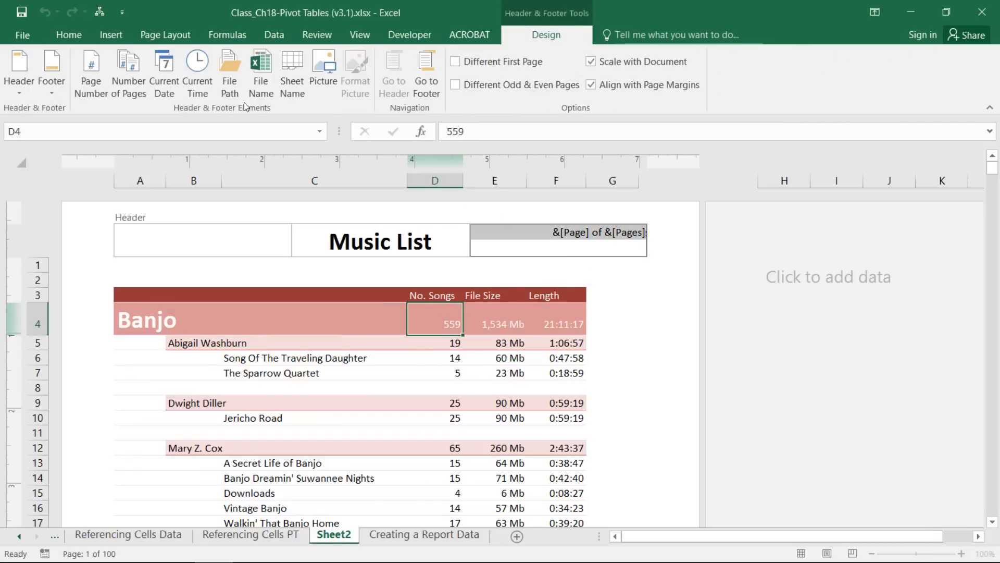
left_click(69, 35)
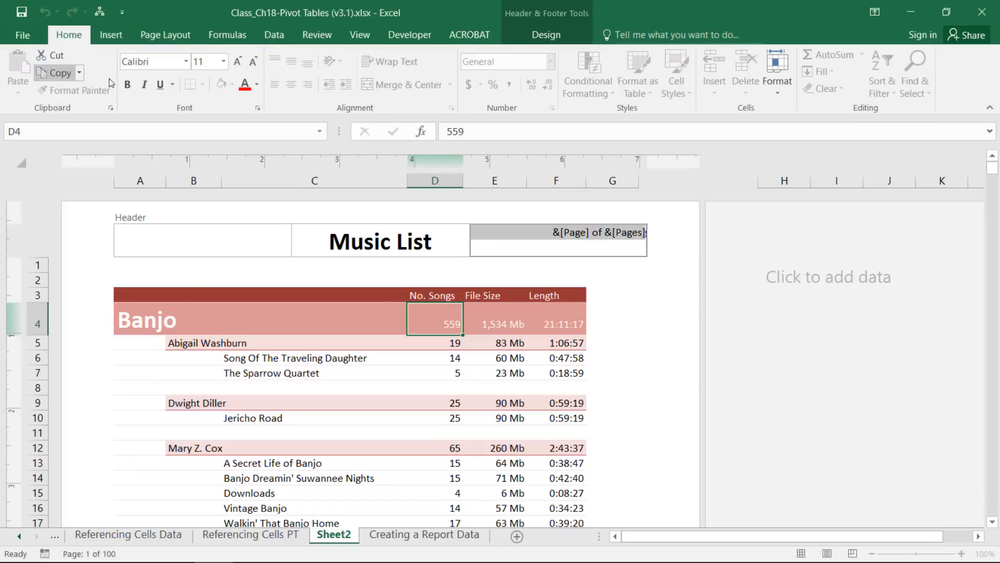
left_click(128, 86)
left_click(237, 61)
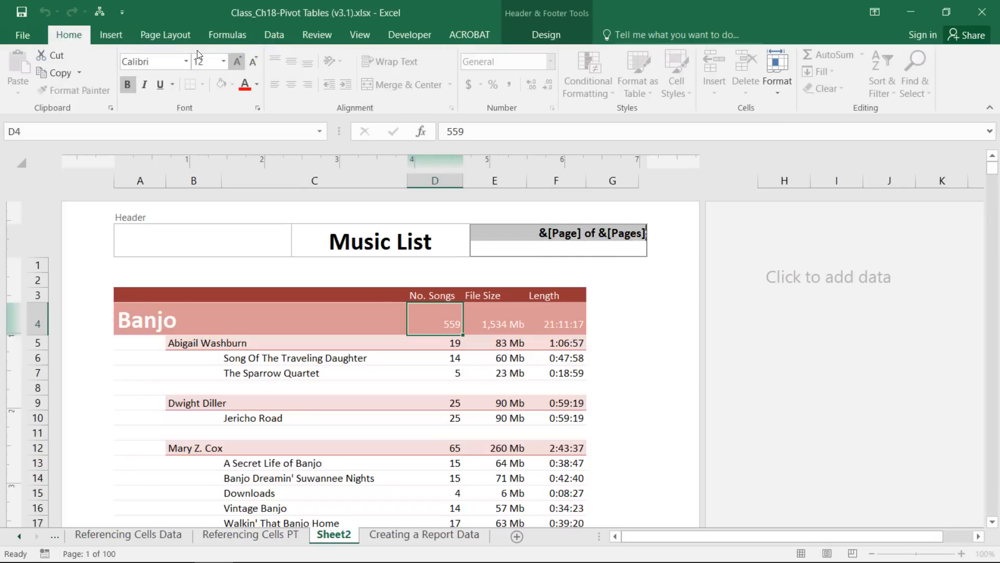
left_click(271, 359)
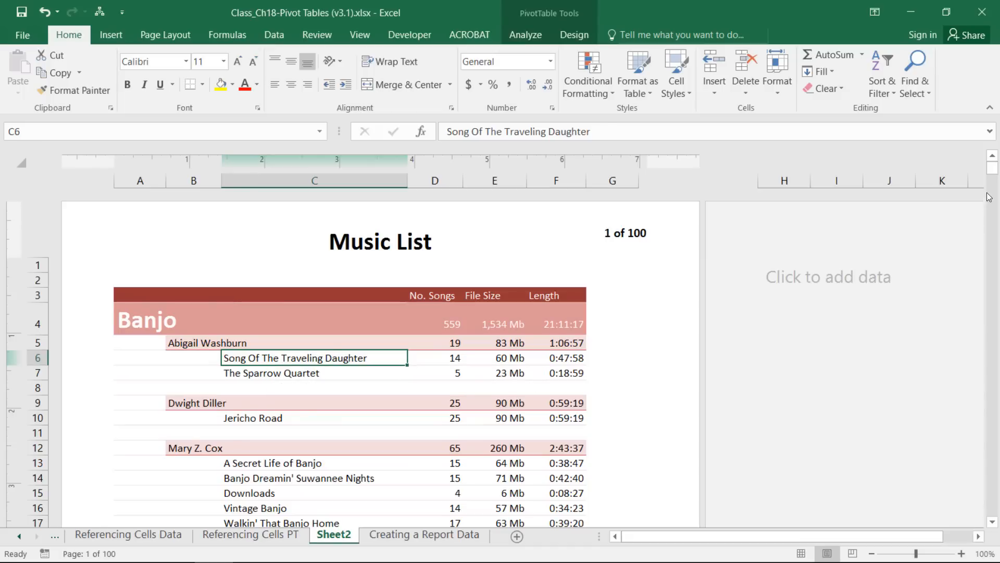
left_click_drag(992, 172, 995, 483)
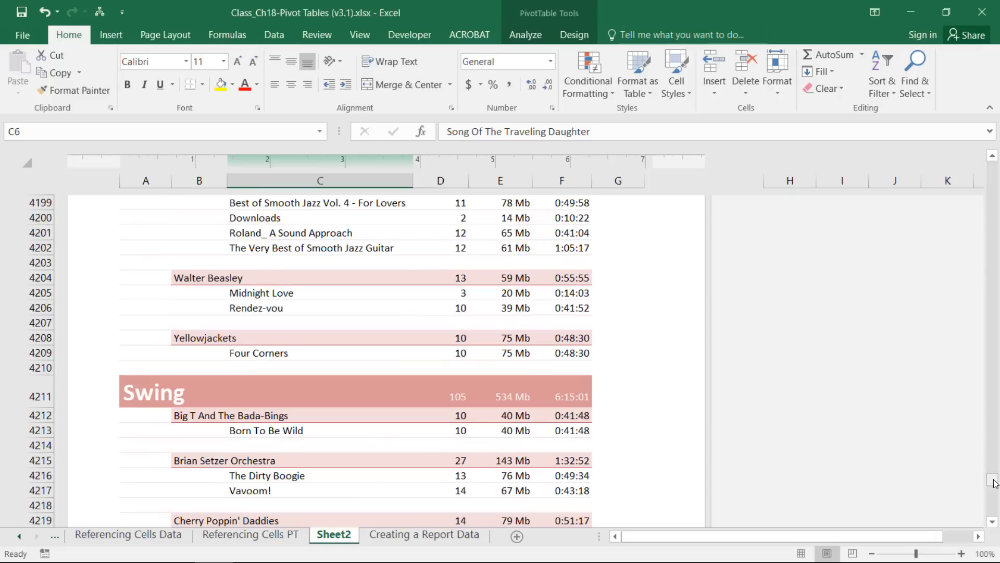
scroll(995, 483, "up", 5)
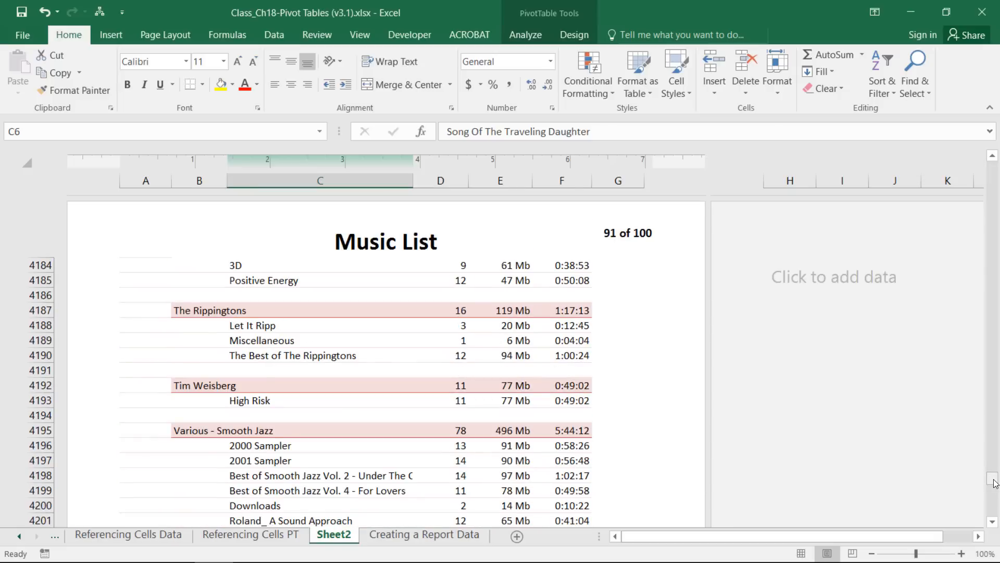
left_click_drag(995, 484, 991, 164)
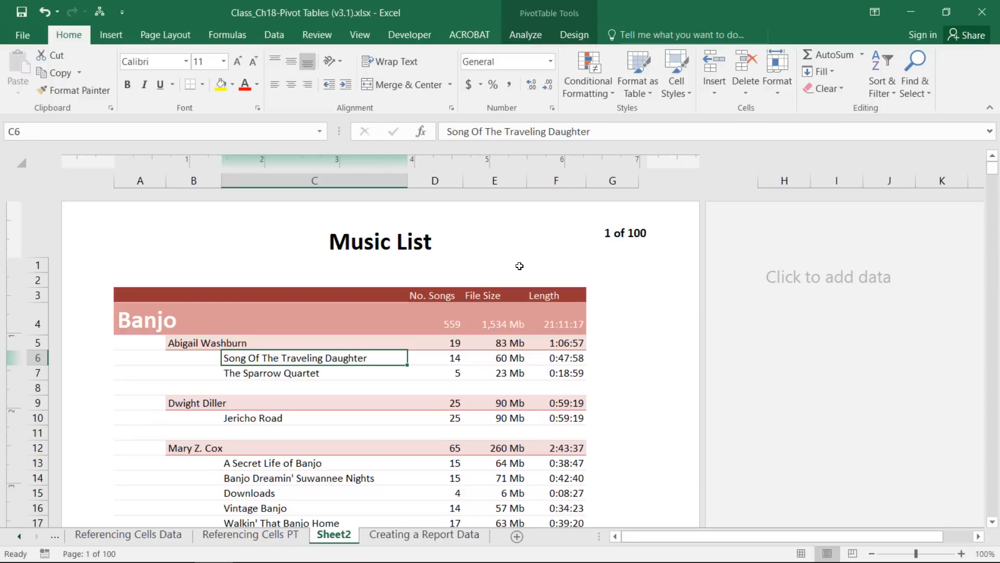